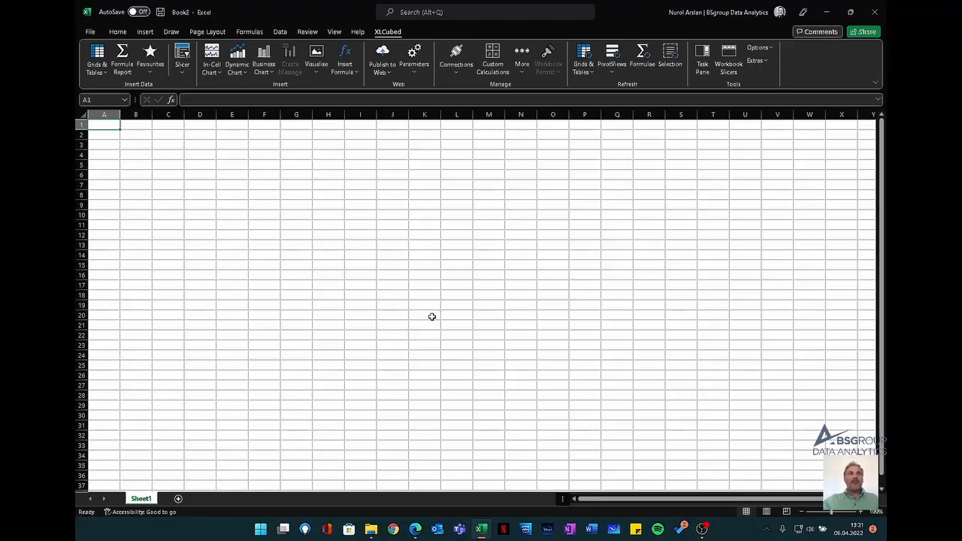
- Review the interaction and lockdown options on the XLCubed wiki's Grid Properties page in the browser, and return to the Excel workbook
{"action": "left_click", "coordinate": [414, 529]}
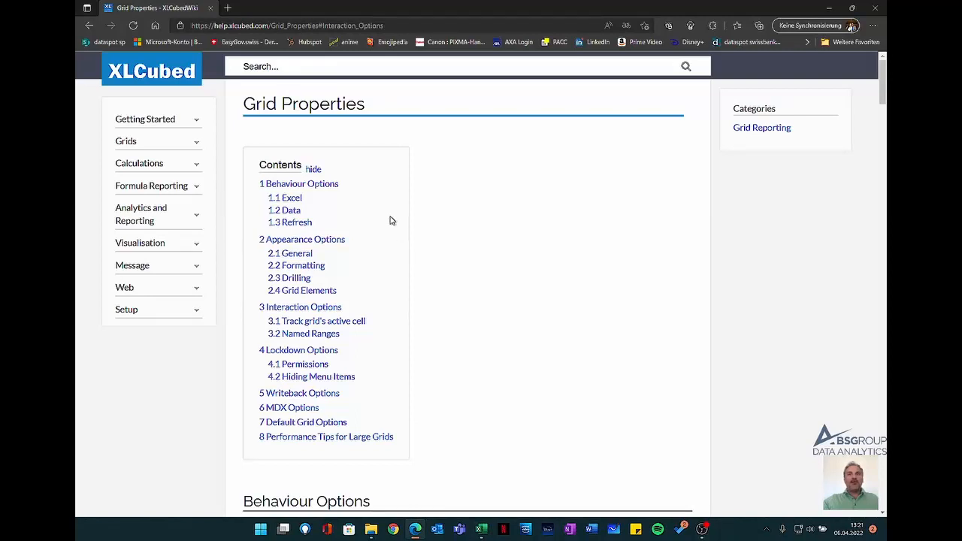
{"action": "left_click", "coordinate": [317, 316]}
{"action": "scroll", "coordinate": [329, 256], "scroll_direction": "down", "scroll_amount": 3}
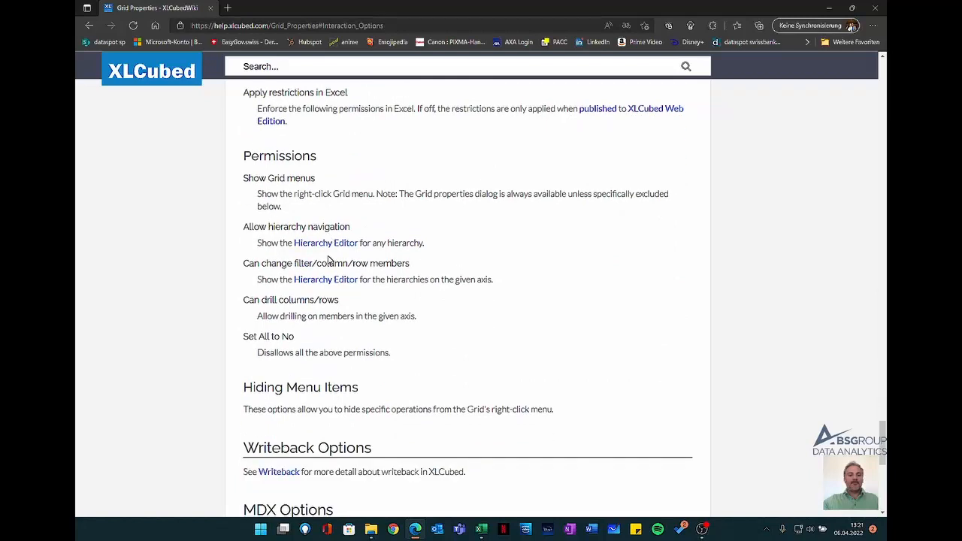
{"action": "scroll", "coordinate": [328, 261], "scroll_direction": "up", "scroll_amount": 3}
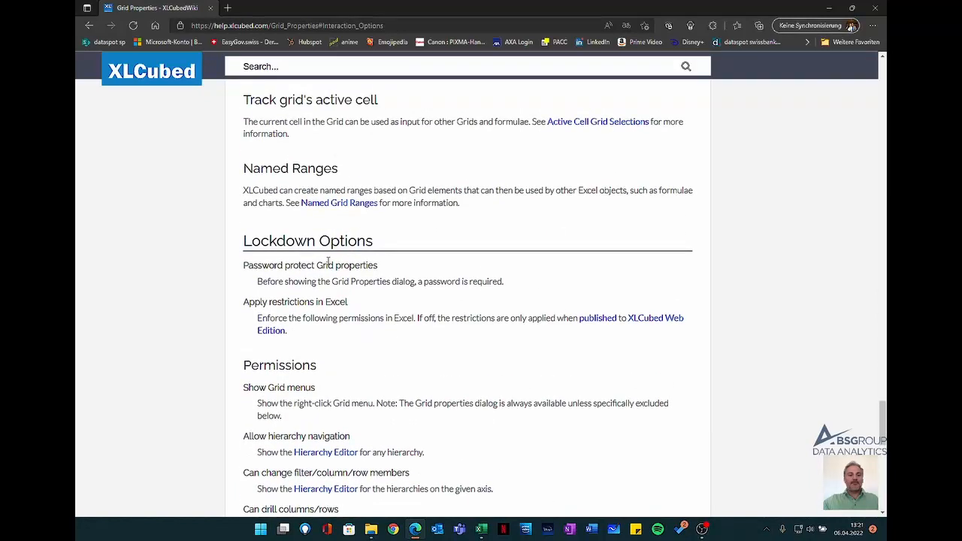
{"action": "left_click", "coordinate": [481, 529]}
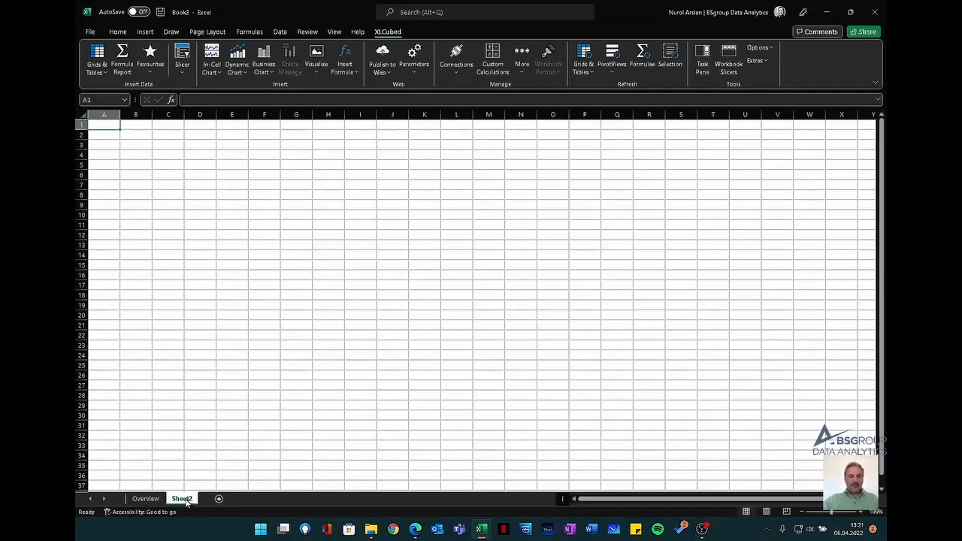
- Rename Sheet2 as Details
{"action": "double_click", "coordinate": [182, 499]}
{"action": "type", "text": "Details"}
{"action": "key", "text": "Return"}
- Merge cells A1:A2 on the Details sheet with left and middle alignment and a grey fill, and enter the label "Row Output"
{"action": "left_click_drag", "start_coordinate": [105, 125], "coordinate": [111, 134]}
{"action": "left_click", "coordinate": [118, 32]}
{"action": "left_click", "coordinate": [402, 67]}
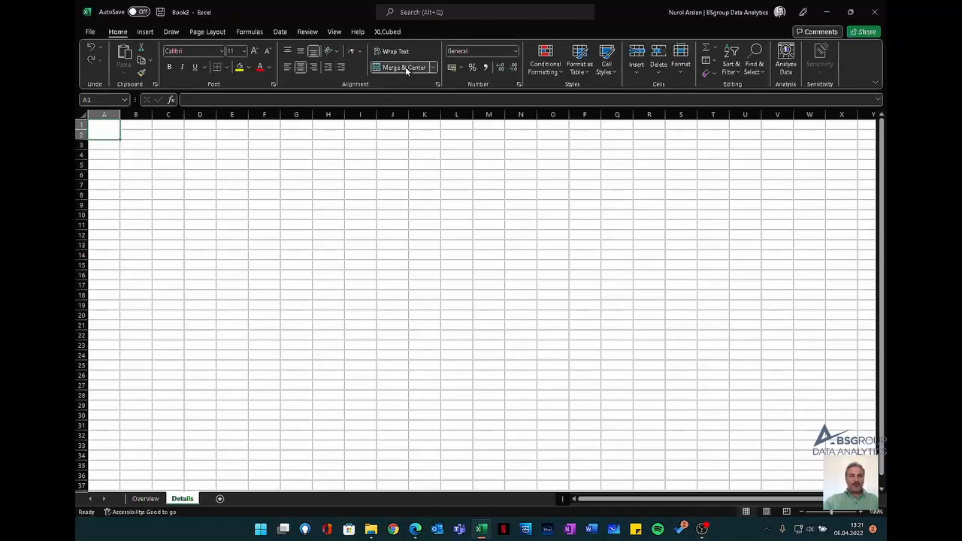
{"action": "left_click", "coordinate": [288, 67]}
{"action": "left_click", "coordinate": [300, 50]}
{"action": "left_click", "coordinate": [249, 67]}
{"action": "left_click", "coordinate": [239, 122]}
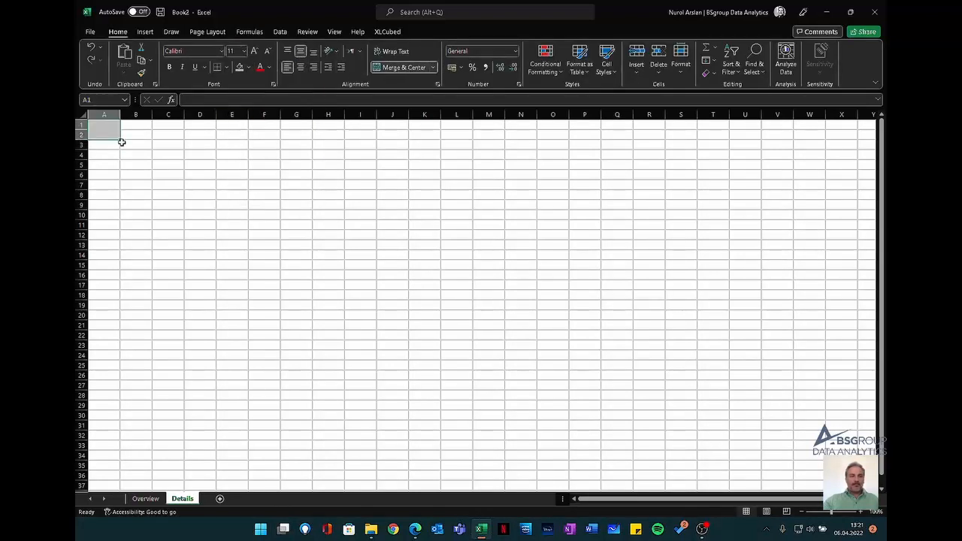
{"action": "type", "text": "Row Output"}
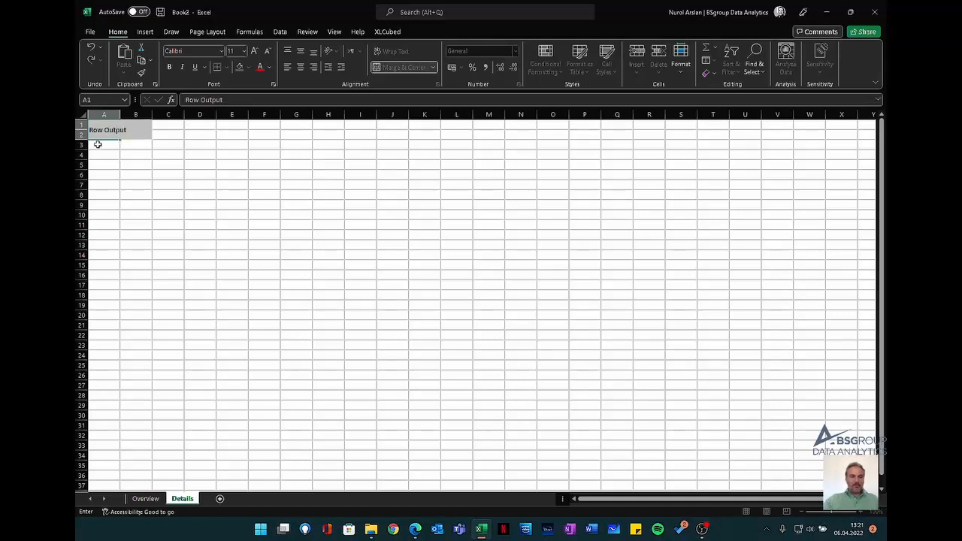
- Merge cells A3:A4 with left and middle alignment and a grey fill, and enter the label "Column Output"
{"action": "left_click_drag", "start_coordinate": [98, 145], "coordinate": [99, 154]}
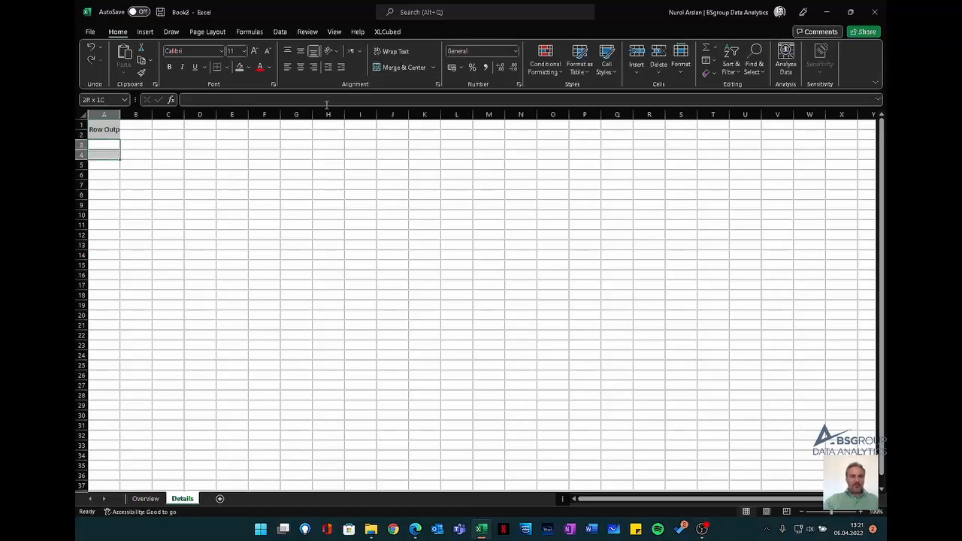
{"action": "left_click", "coordinate": [300, 51]}
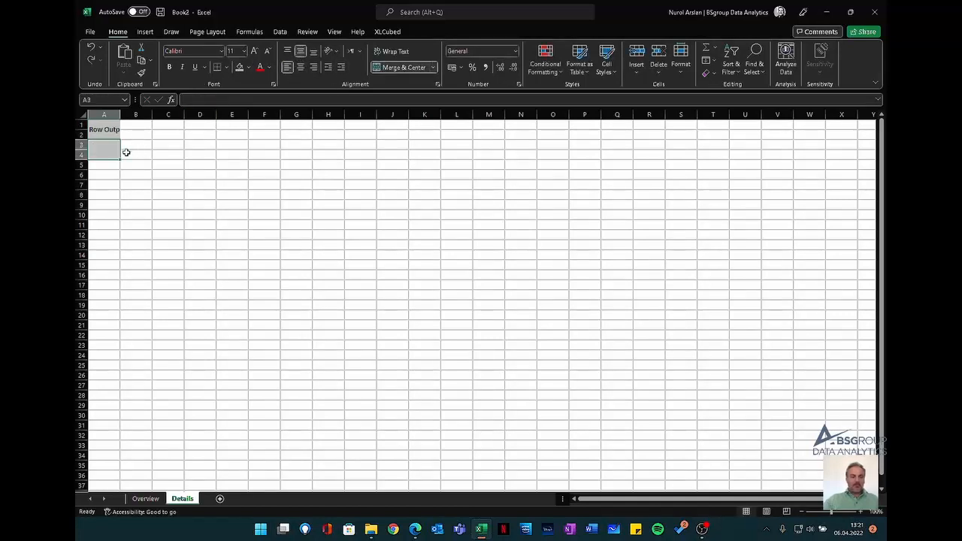
{"action": "type", "text": "Column Output"}
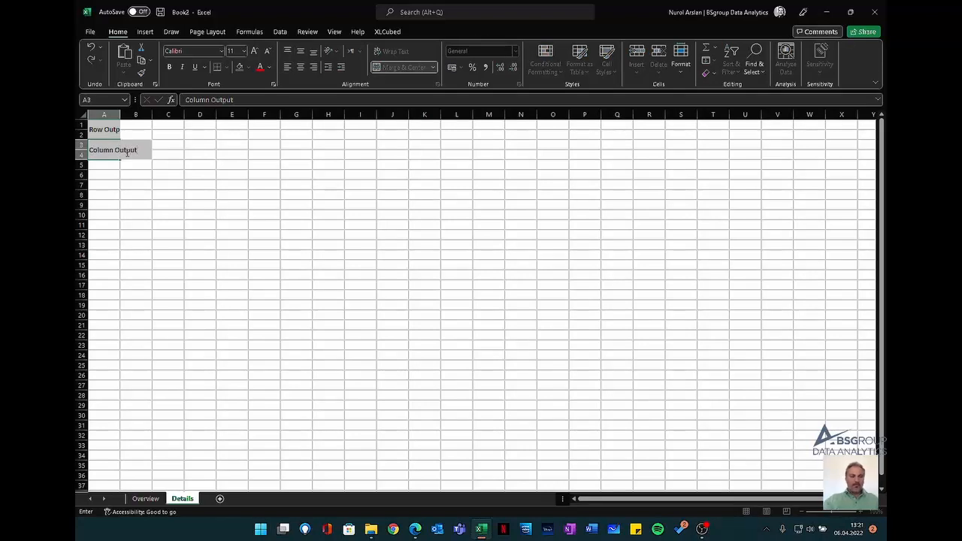
{"action": "key", "text": "Return"}
- Autofit column A to its labels and fill cells B1:B4 with light green
{"action": "double_click", "coordinate": [120, 114]}
{"action": "left_click_drag", "start_coordinate": [160, 124], "coordinate": [157, 150]}
{"action": "left_click", "coordinate": [249, 67]}
{"action": "left_click", "coordinate": [273, 160]}
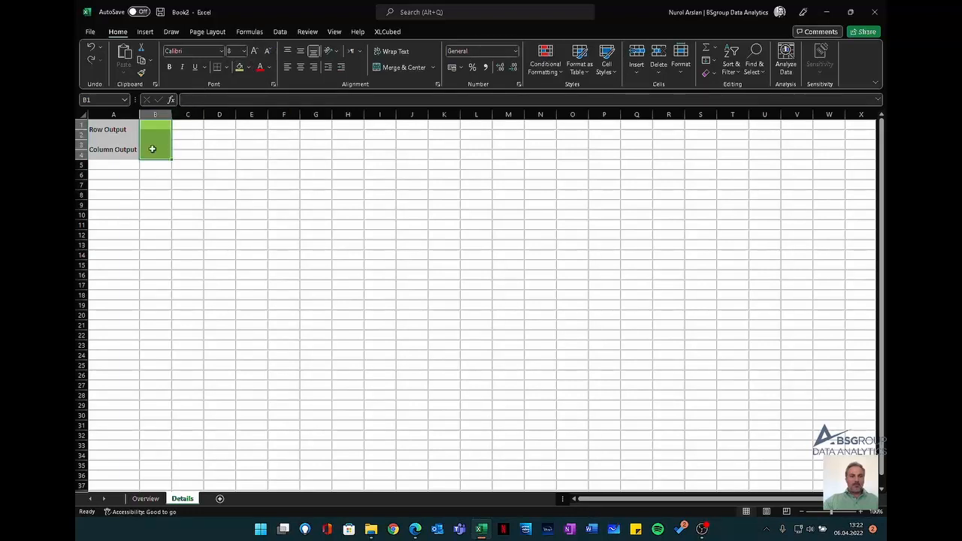
- Add a cube-based XLCubed workbook slicer on the Date.Calendar hierarchy, using the tree dropdown slicer type
{"action": "left_click", "coordinate": [114, 175]}
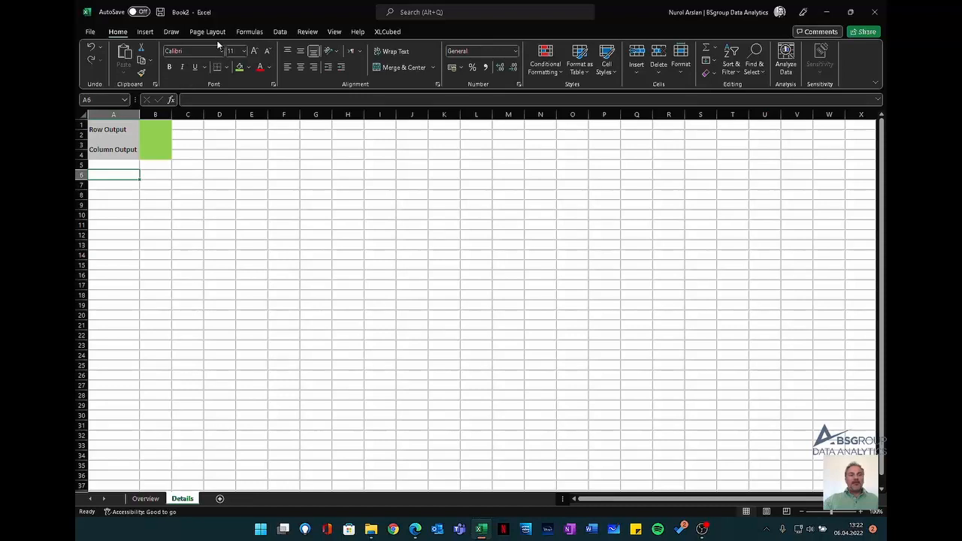
{"action": "left_click", "coordinate": [388, 32]}
{"action": "left_click", "coordinate": [182, 60]}
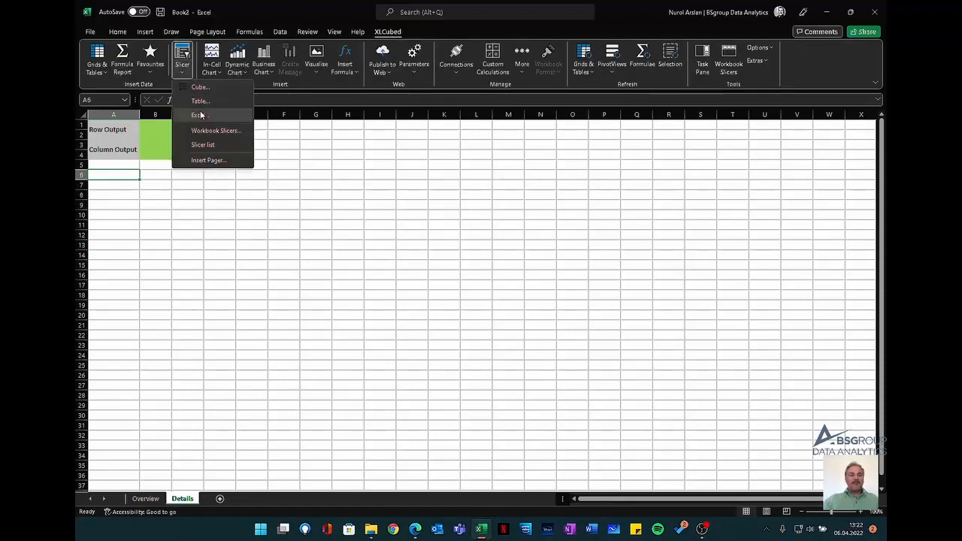
{"action": "left_click", "coordinate": [210, 129]}
{"action": "left_click", "coordinate": [805, 143]}
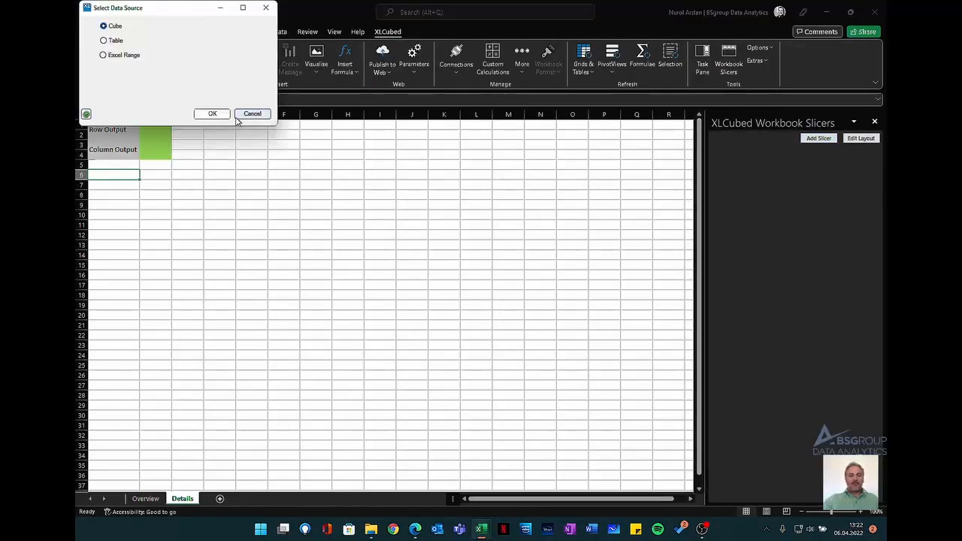
{"action": "left_click", "coordinate": [223, 122]}
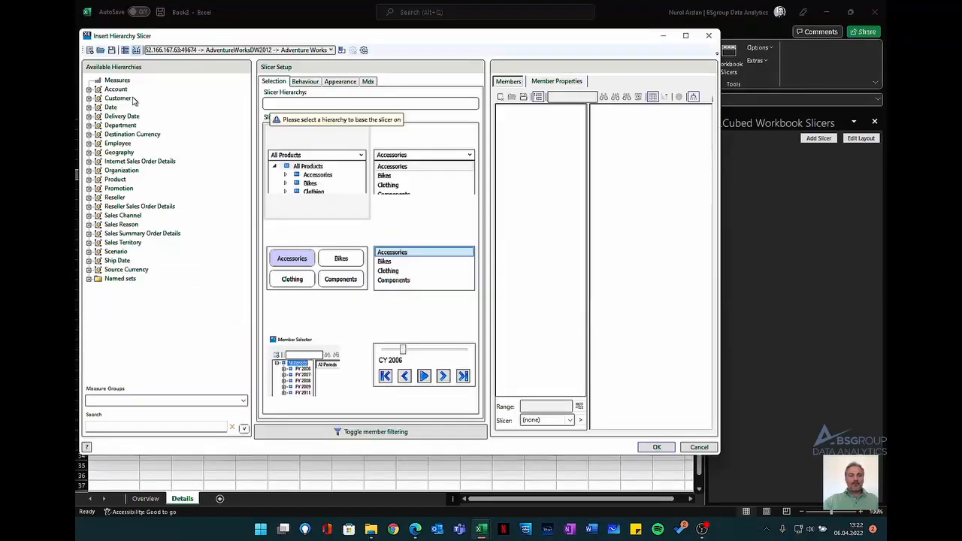
{"action": "left_click", "coordinate": [89, 106]}
{"action": "left_click", "coordinate": [98, 116]}
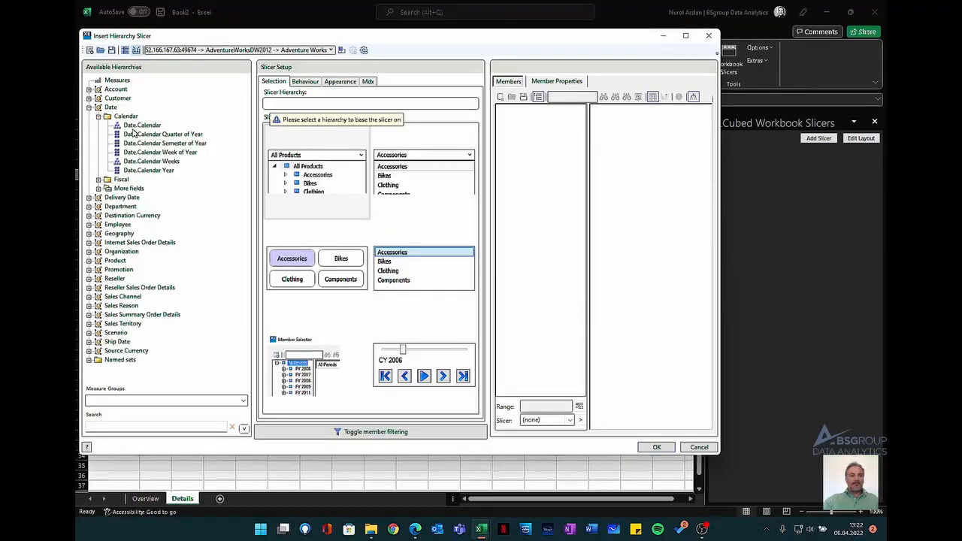
{"action": "left_click_drag", "start_coordinate": [139, 125], "coordinate": [286, 105]}
{"action": "left_click", "coordinate": [299, 177]}
{"action": "left_click", "coordinate": [340, 81]}
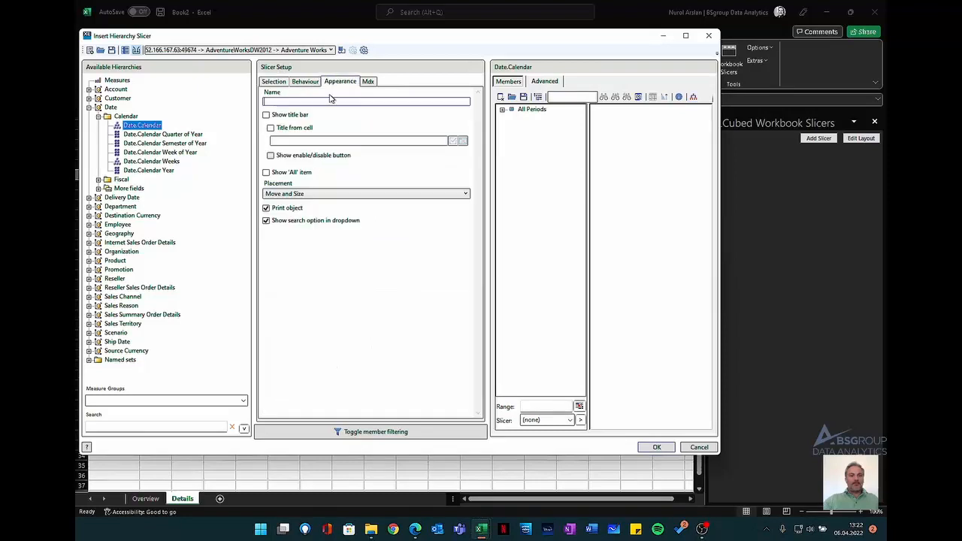
{"action": "left_click", "coordinate": [657, 447]}
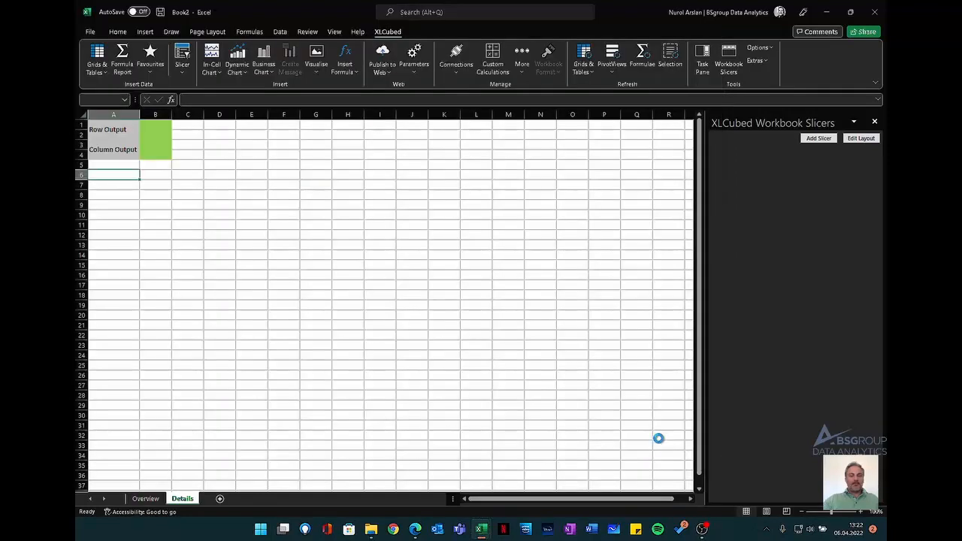
- Set the Date.Calendar workbook slicer to CY 2014
{"action": "left_click", "coordinate": [762, 157]}
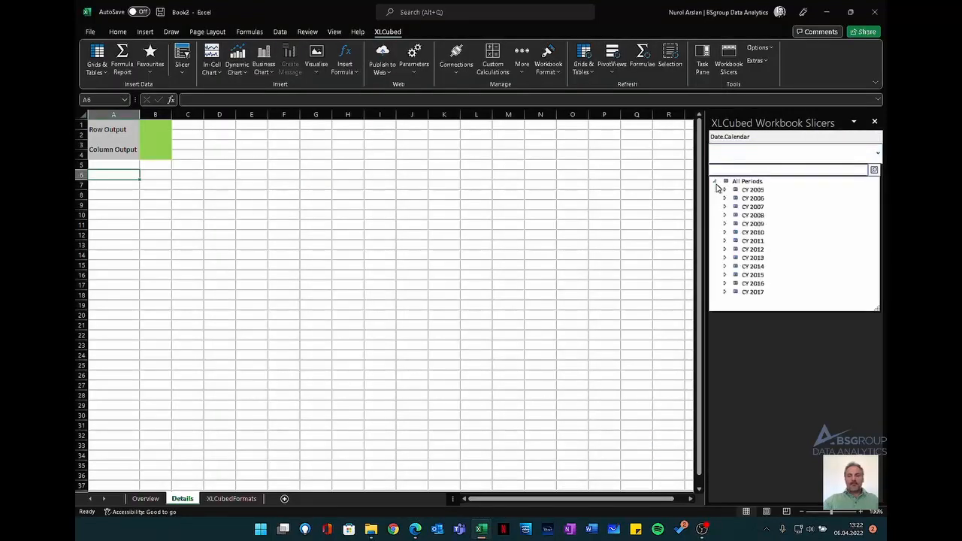
{"action": "left_click", "coordinate": [753, 267]}
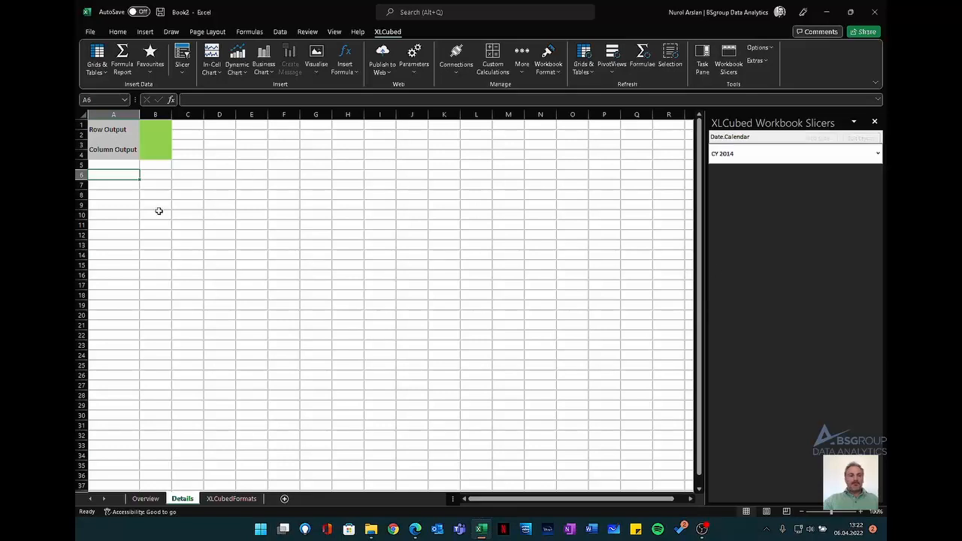
- Insert a grid at A1 of the Overview sheet from the saved favourite, linking its Date.Calendar filter to the workbook slicer
{"action": "left_click", "coordinate": [145, 500]}
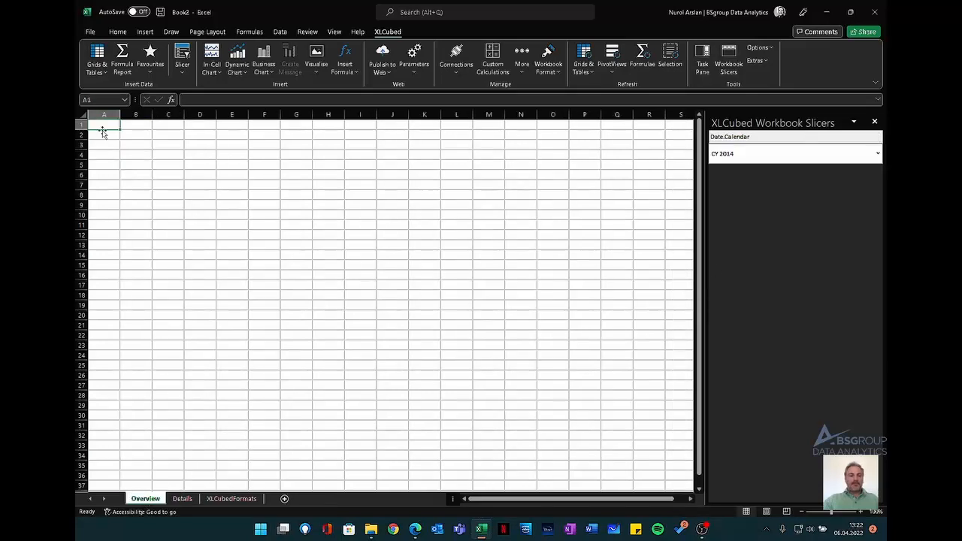
{"action": "left_click", "coordinate": [100, 72]}
{"action": "left_click", "coordinate": [113, 112]}
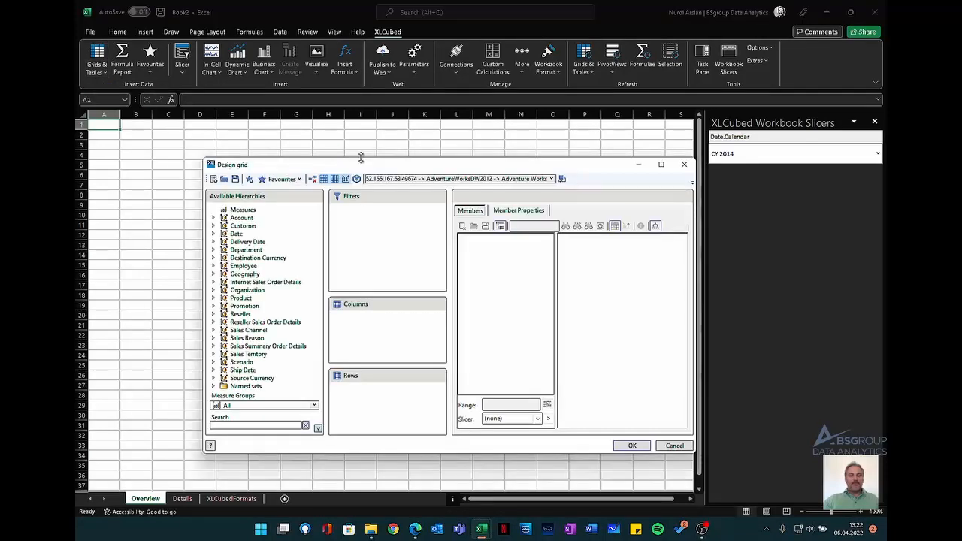
{"action": "left_click", "coordinate": [281, 179]}
{"action": "left_click", "coordinate": [295, 197]}
{"action": "left_click", "coordinate": [376, 211]}
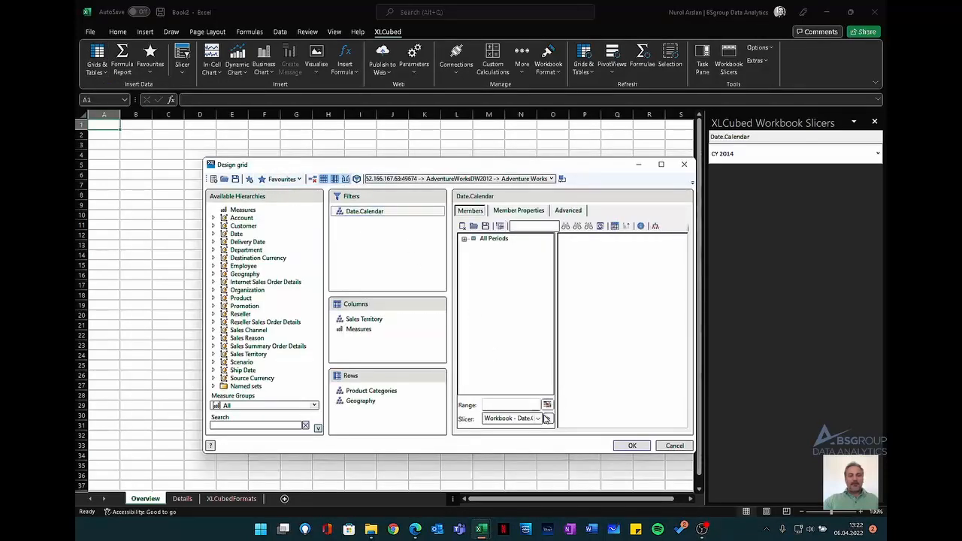
{"action": "left_click", "coordinate": [630, 446]}
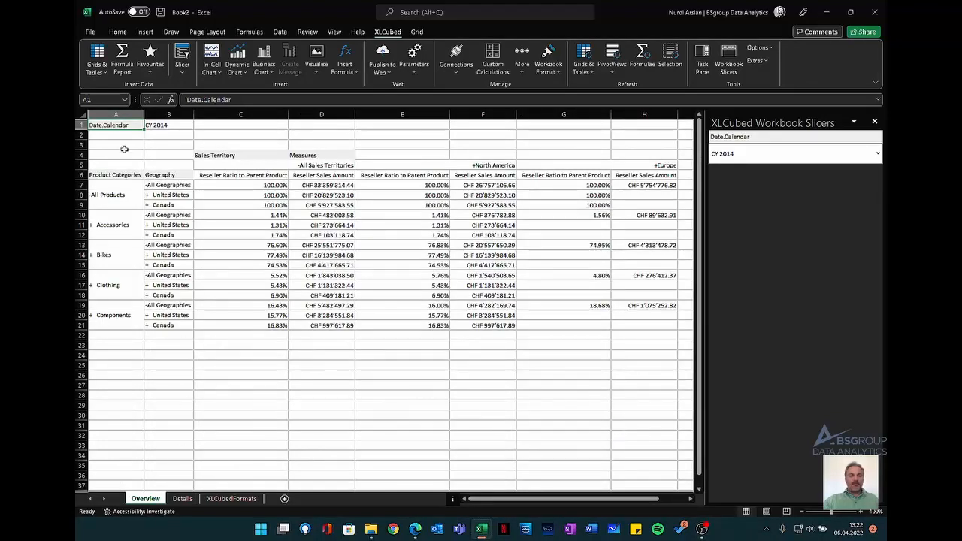
- Set the title of the Overview sheet's grid to "Overview" in its grid properties
{"action": "left_click", "coordinate": [416, 32]}
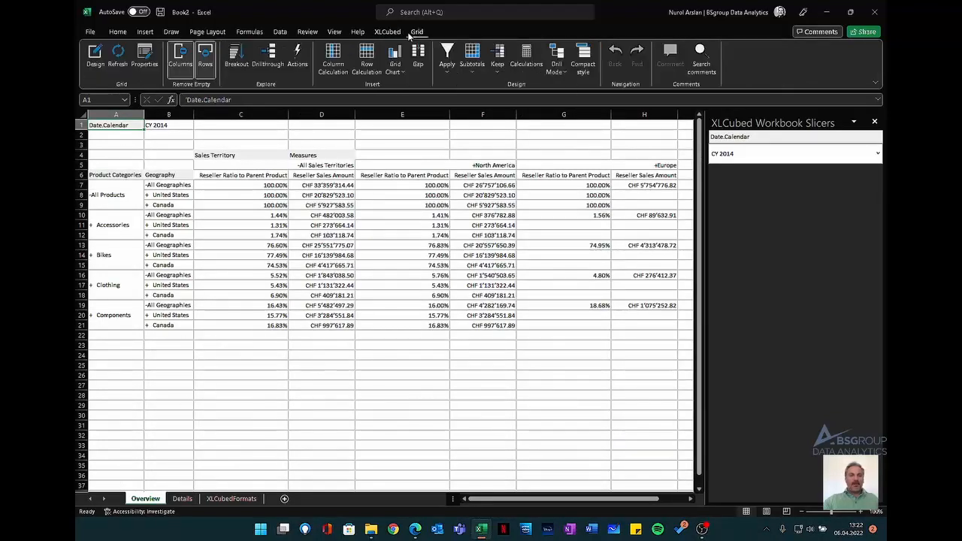
{"action": "left_click", "coordinate": [143, 57]}
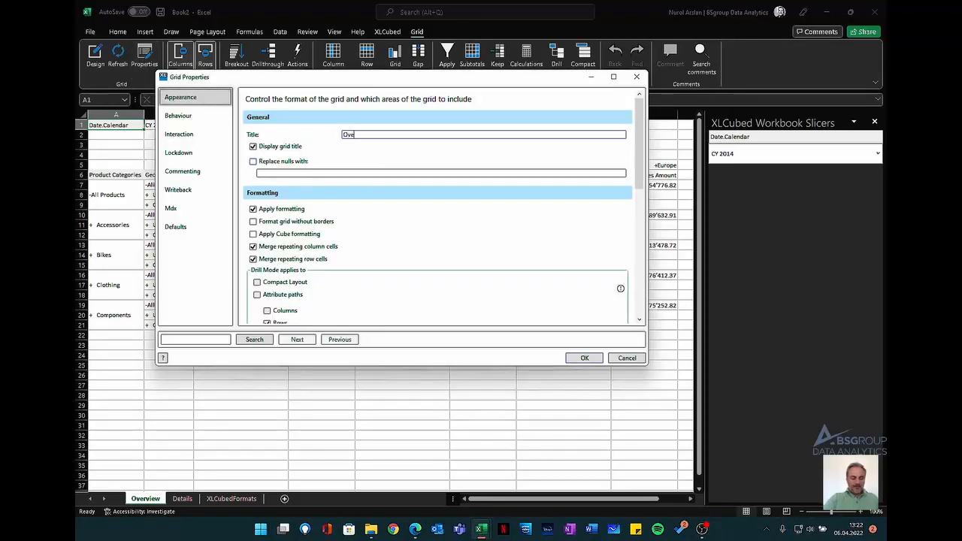
{"action": "type", "text": "Overview"}
{"action": "left_click", "coordinate": [576, 358]}
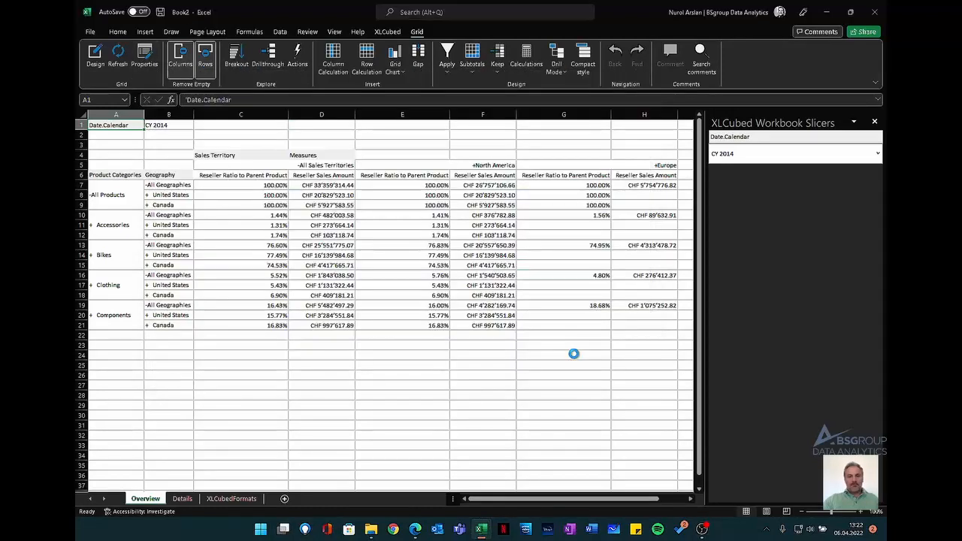
- Insert a favourite grid with products in rows at A6 of the Details sheet, linking its Date.Calendar filter to the workbook slicer
{"action": "left_click", "coordinate": [183, 498]}
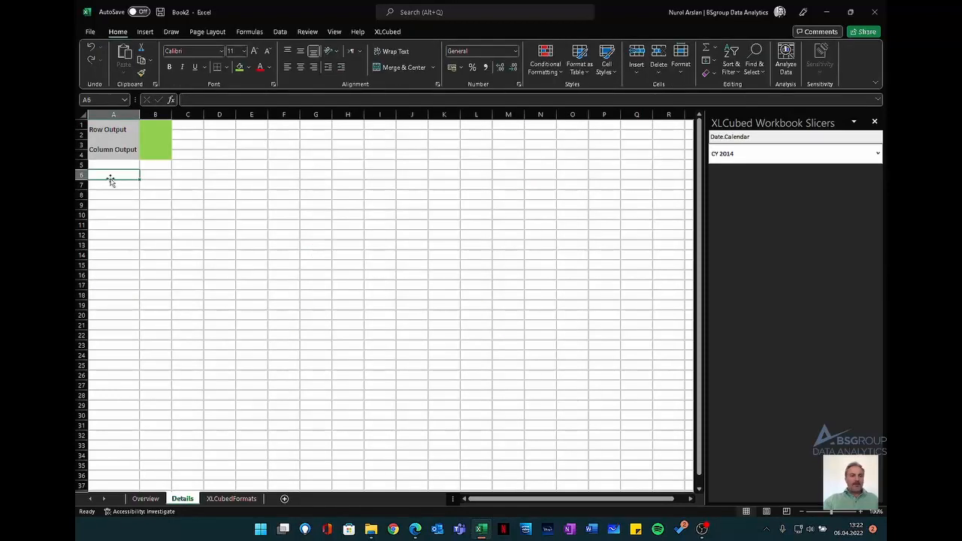
{"action": "left_click", "coordinate": [389, 32]}
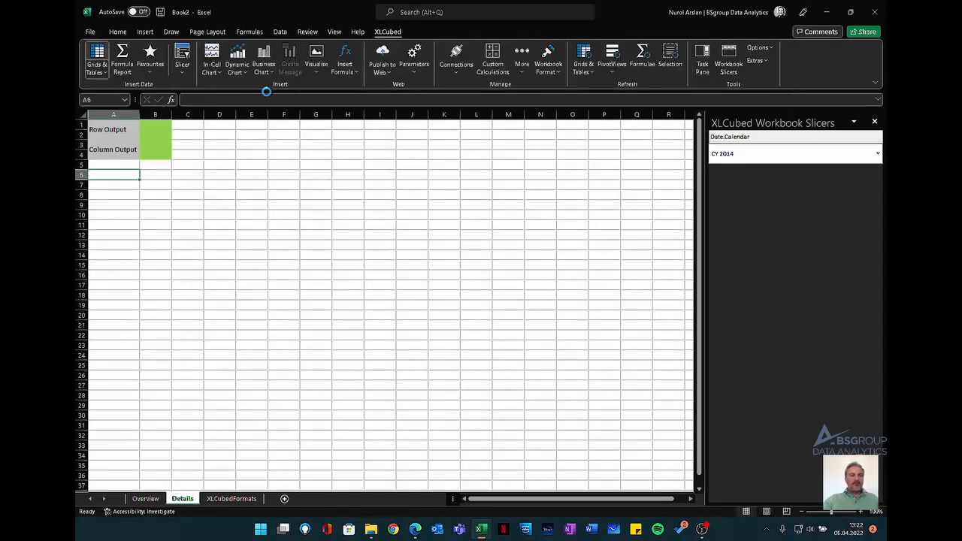
{"action": "left_click", "coordinate": [293, 180]}
{"action": "left_click", "coordinate": [292, 202]}
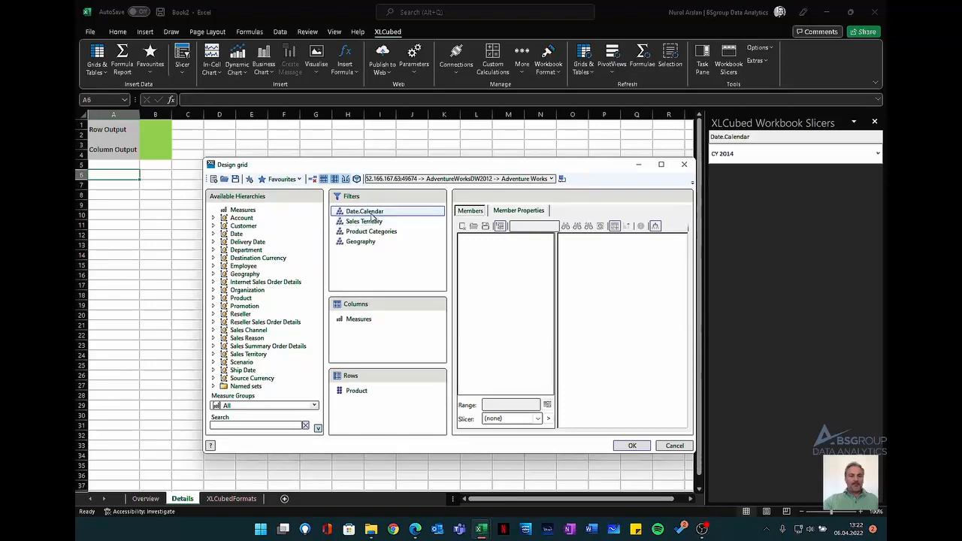
{"action": "left_click", "coordinate": [371, 213]}
{"action": "left_click", "coordinate": [548, 418]}
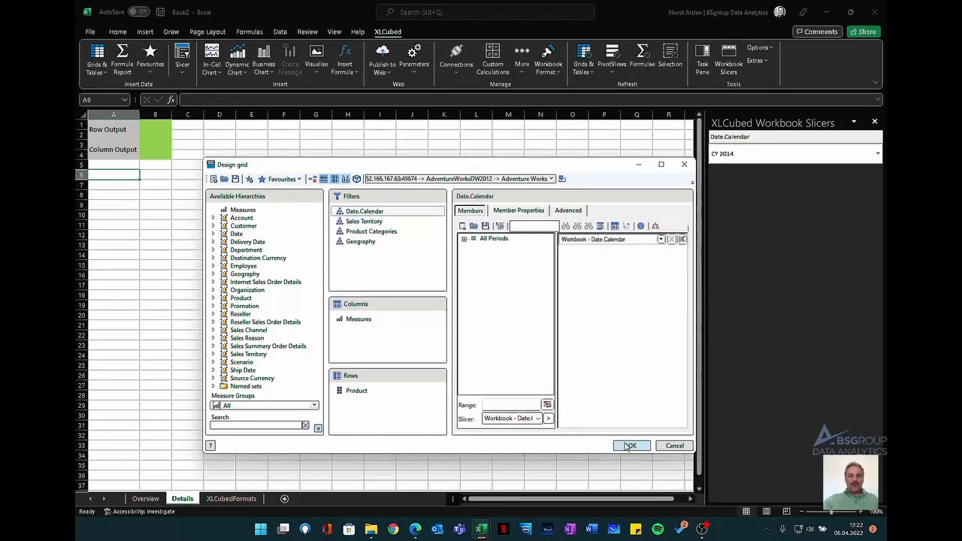
{"action": "left_click", "coordinate": [632, 446]}
- Set the title of the Details sheet's grid to "Details" in its grid properties
{"action": "left_click", "coordinate": [414, 33]}
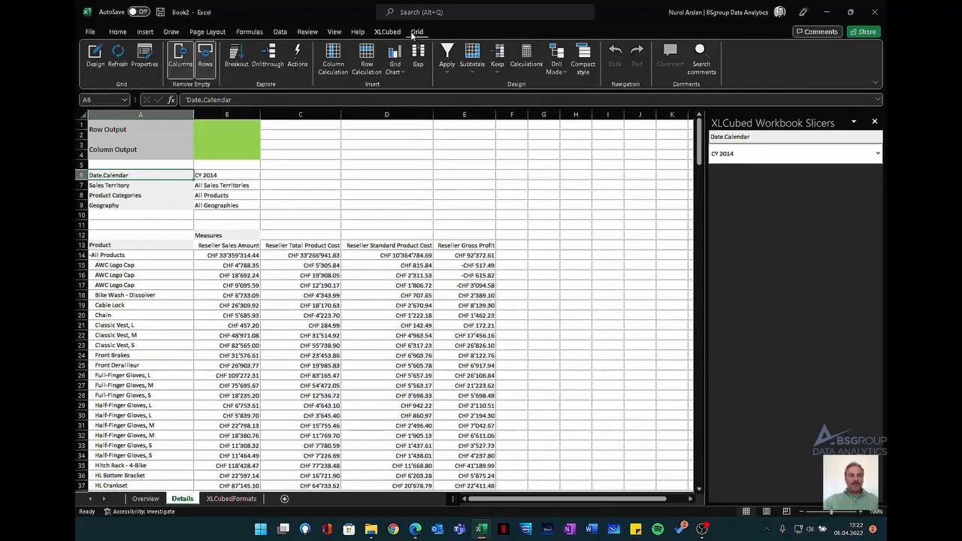
{"action": "left_click", "coordinate": [150, 60]}
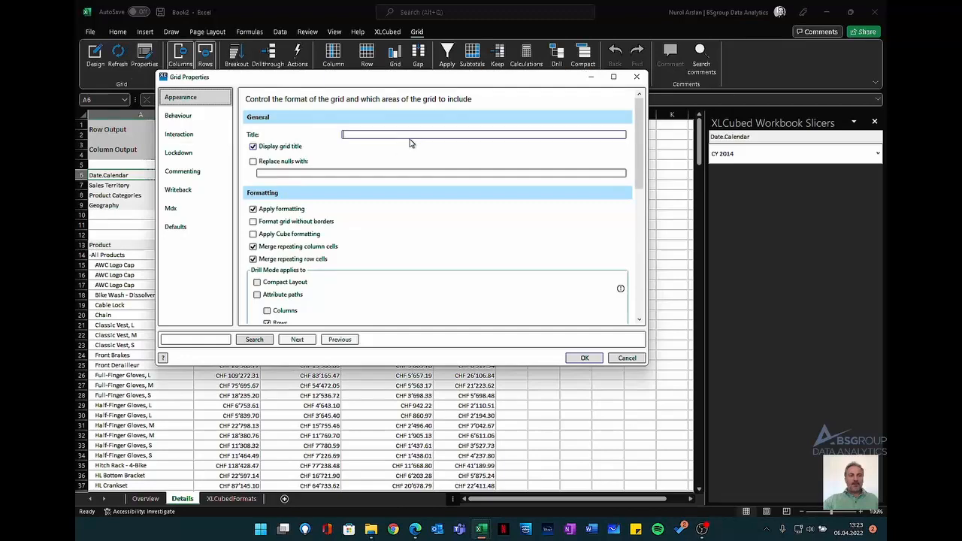
{"action": "type", "text": "Details"}
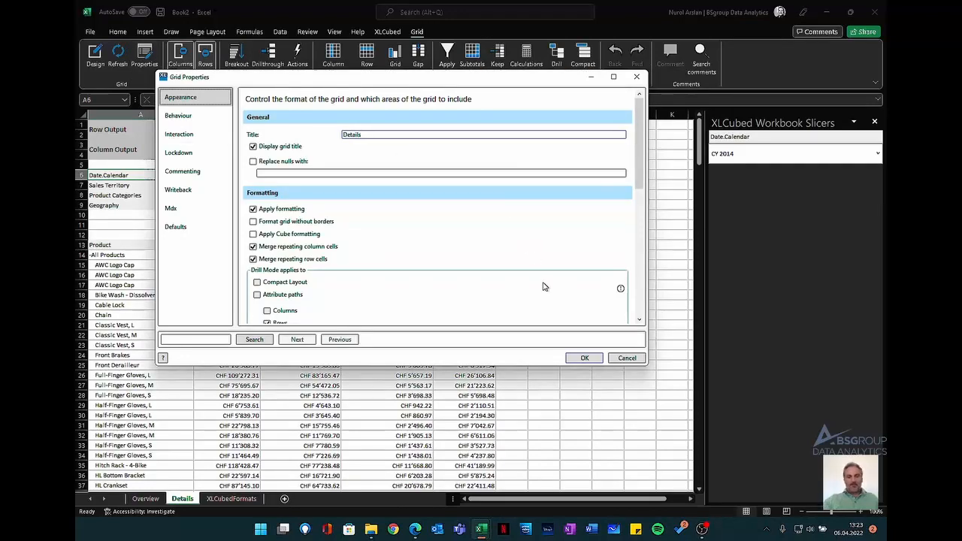
{"action": "left_click", "coordinate": [584, 357]}
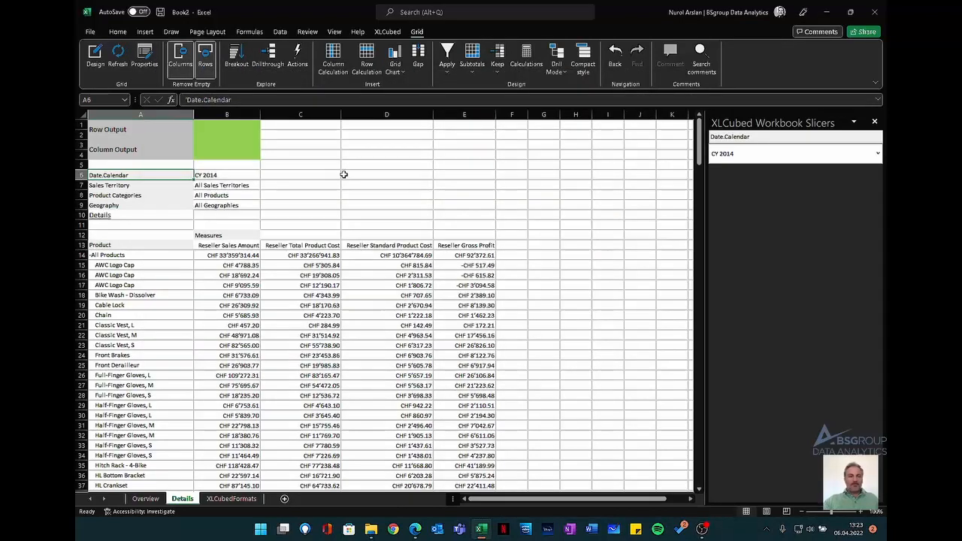
- Enable tracking of the Overview grid's active cell and select the North America sales amount for Accessories in the United States
{"action": "left_click", "coordinate": [154, 499]}
{"action": "left_click", "coordinate": [123, 190]}
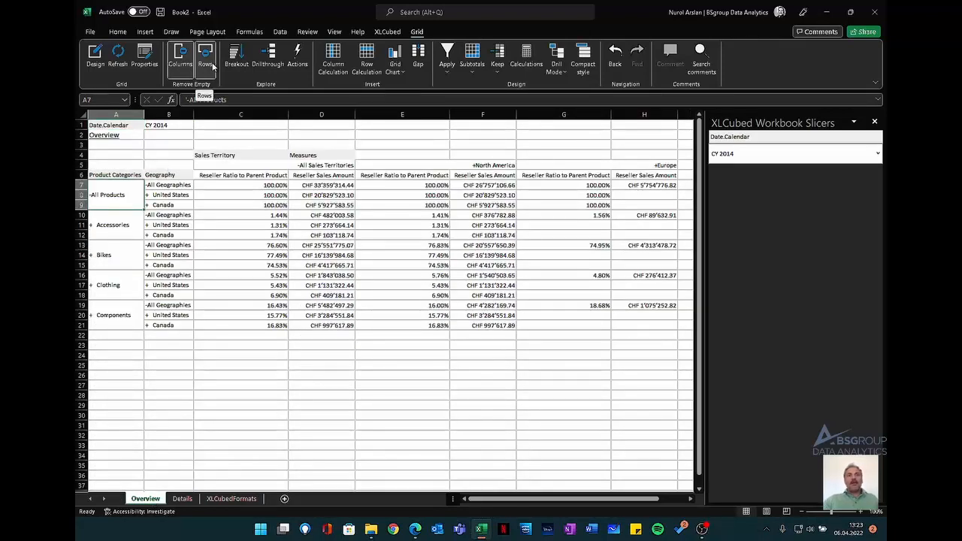
{"action": "left_click", "coordinate": [205, 59]}
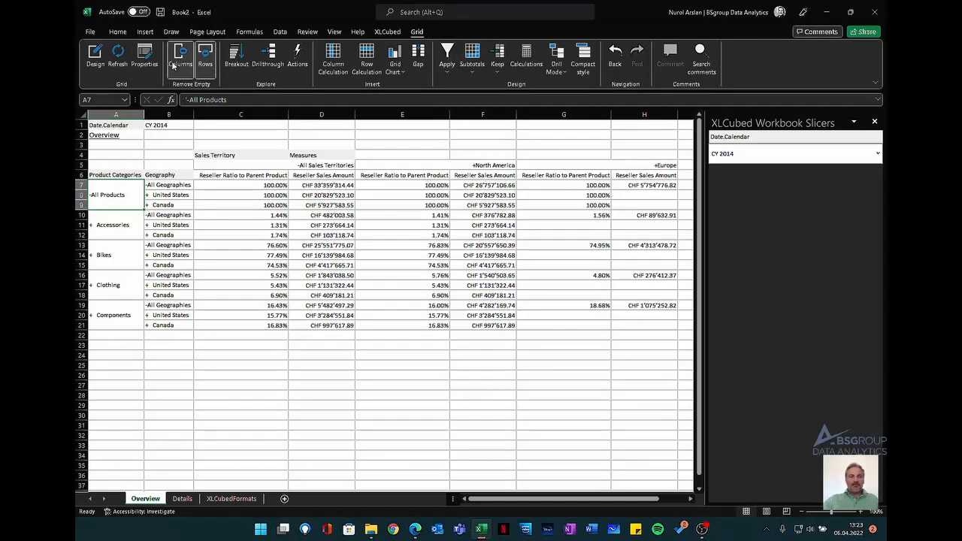
{"action": "left_click", "coordinate": [145, 59]}
{"action": "left_click", "coordinate": [179, 134]}
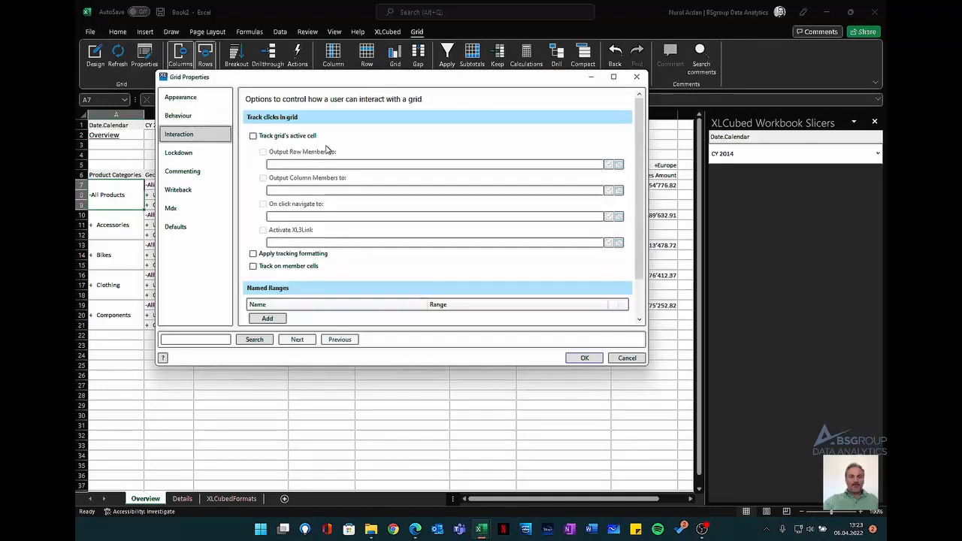
{"action": "left_click", "coordinate": [299, 138]}
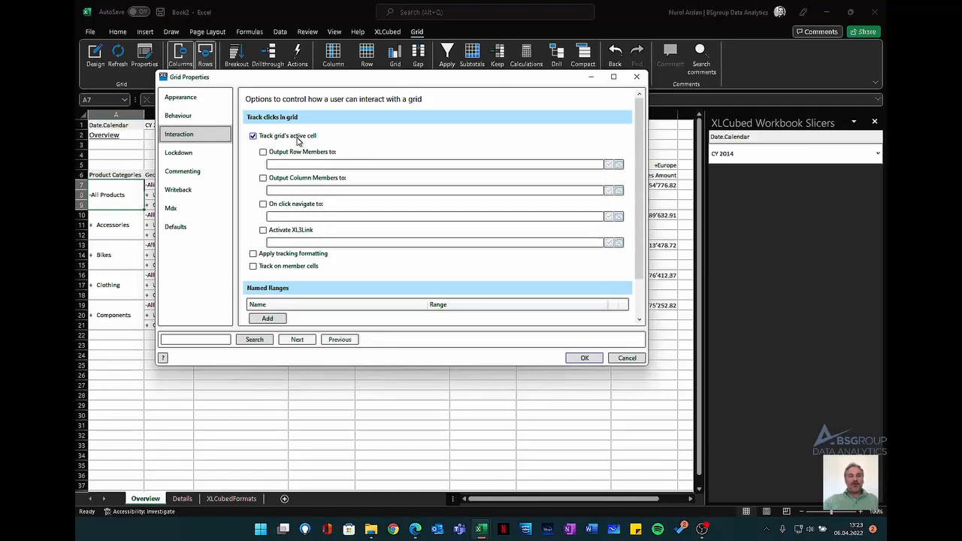
{"action": "left_click", "coordinate": [585, 357]}
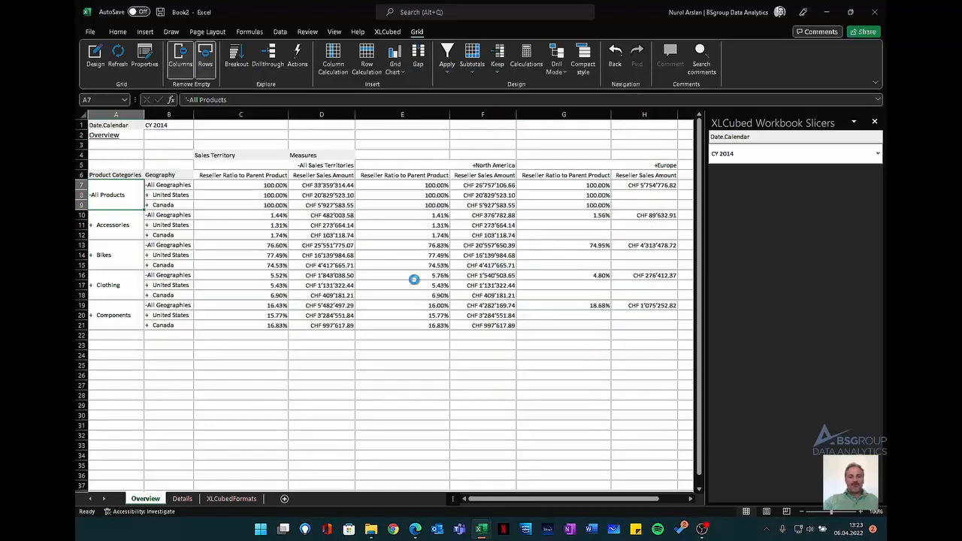
{"action": "left_click", "coordinate": [482, 225]}
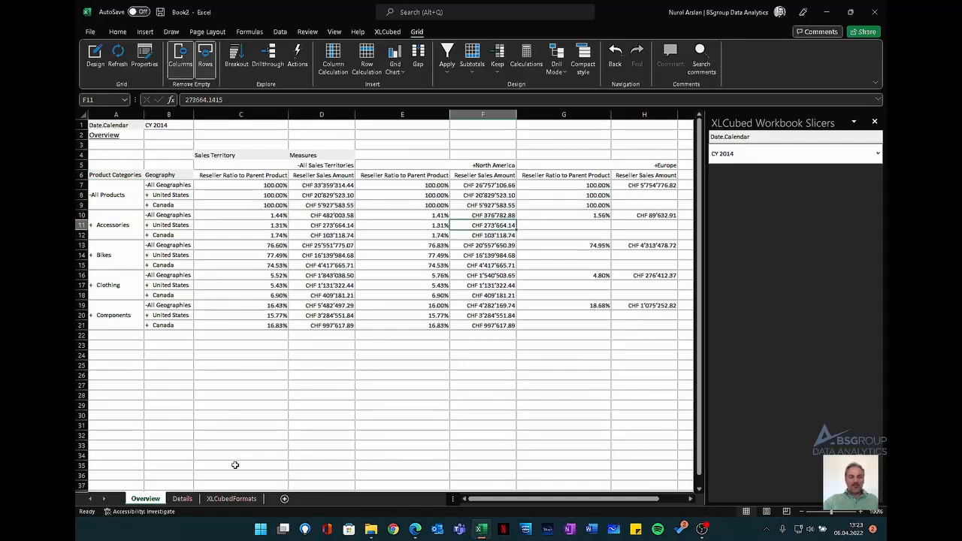
- In the Details grid's design, link the Sales Territory filter to the "Active cell in Overview" slicer
{"action": "left_click", "coordinate": [182, 498]}
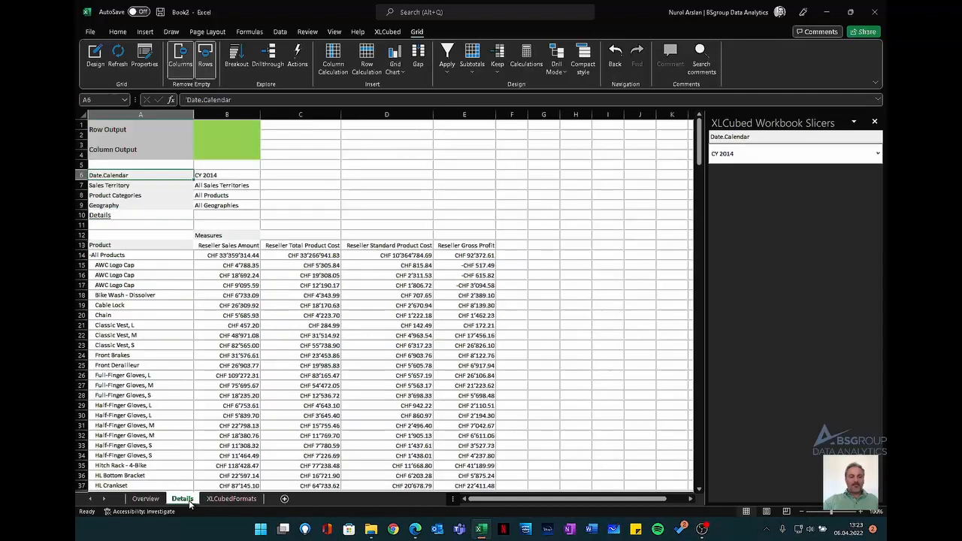
{"action": "left_click", "coordinate": [141, 264]}
{"action": "left_click", "coordinate": [93, 61]}
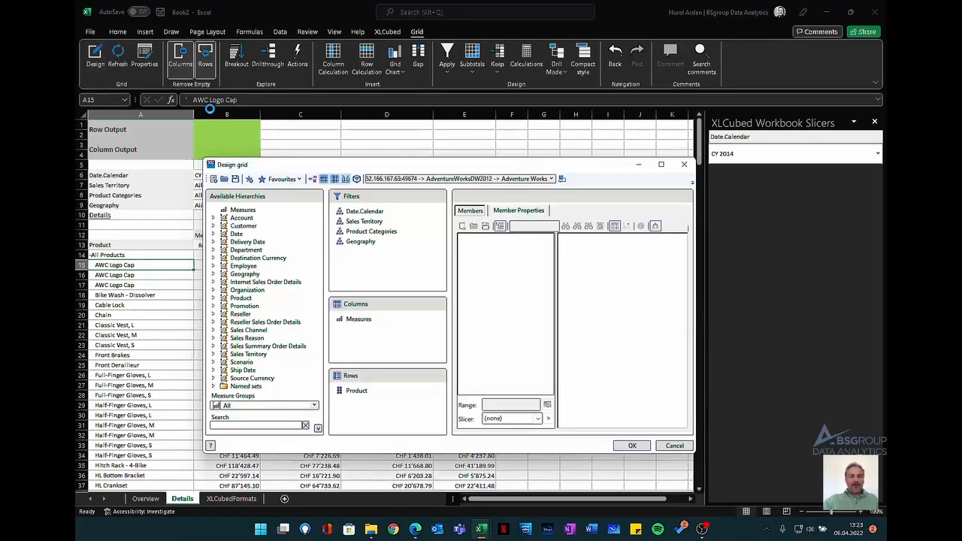
{"action": "left_click", "coordinate": [361, 221]}
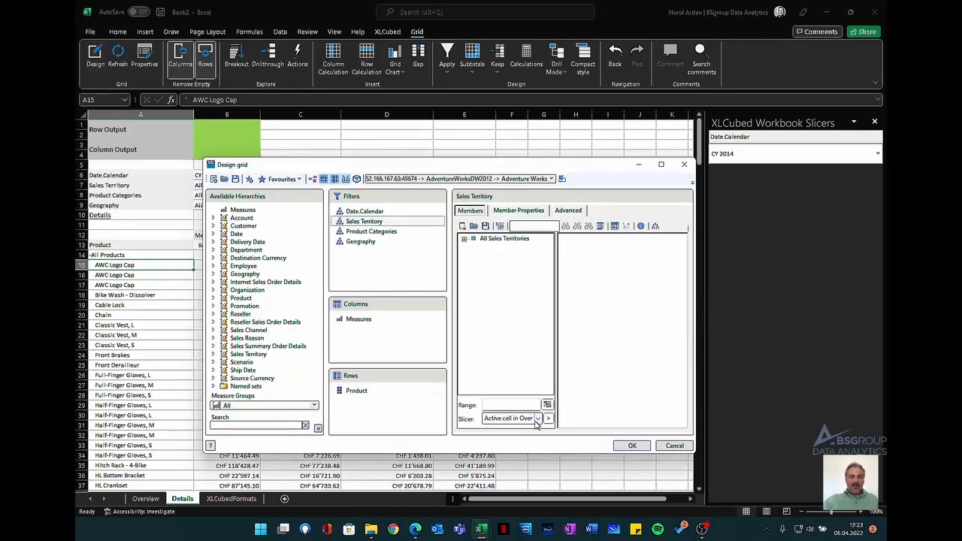
{"action": "left_click", "coordinate": [538, 418]}
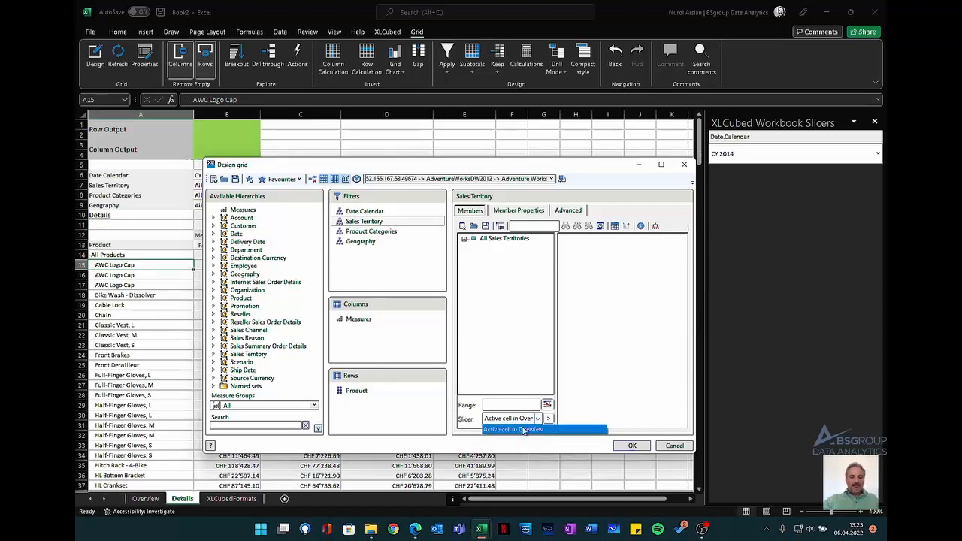
{"action": "left_click", "coordinate": [548, 421]}
{"action": "left_click", "coordinate": [548, 422]}
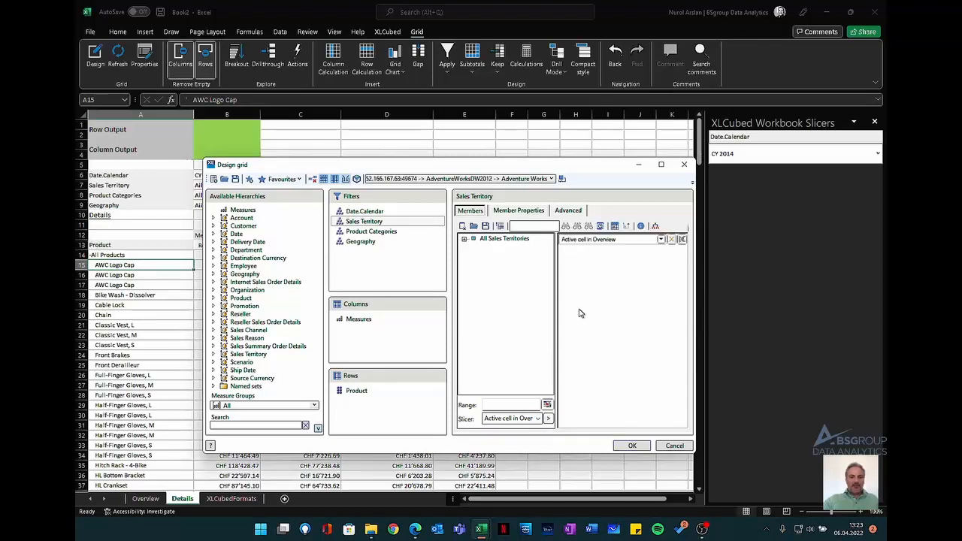
- Link the Details grid's Product Categories and Geography filters to "Active cell in Overview" and apply the grid design
{"action": "left_click", "coordinate": [383, 232]}
{"action": "left_click", "coordinate": [548, 418]}
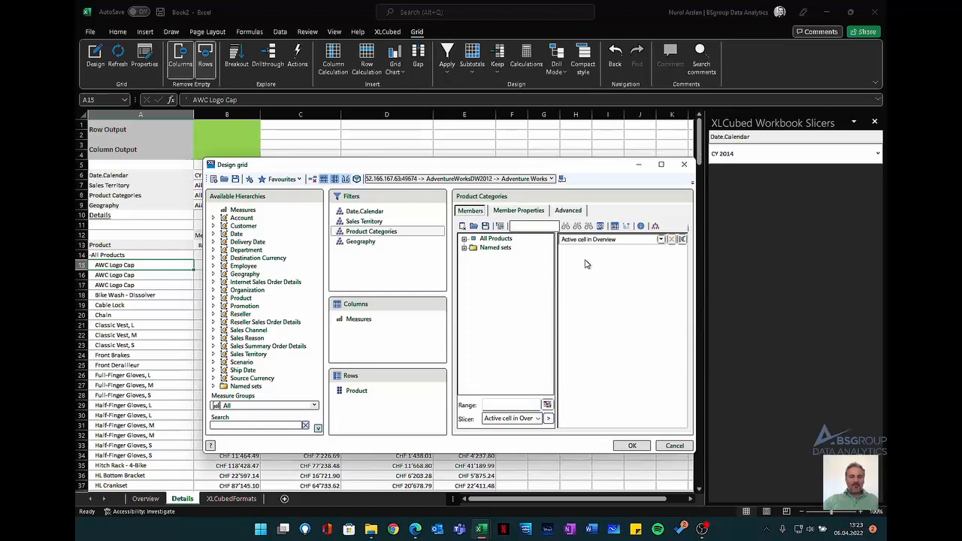
{"action": "left_click", "coordinate": [389, 244]}
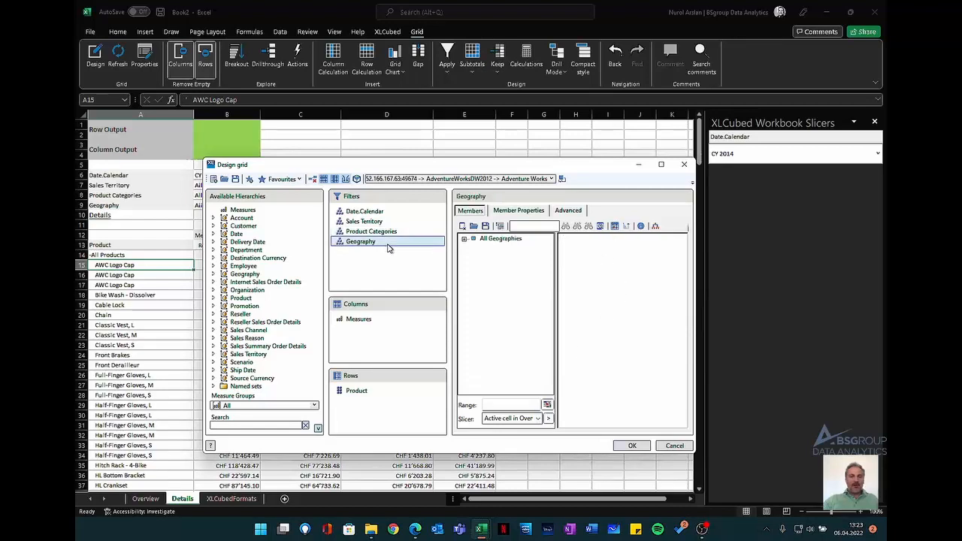
{"action": "left_click", "coordinate": [548, 418]}
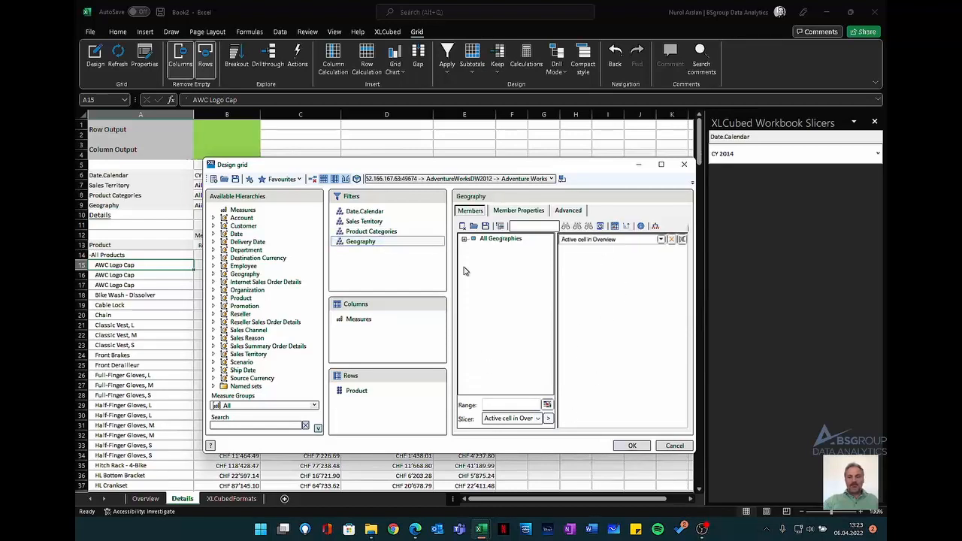
{"action": "left_click", "coordinate": [369, 319]}
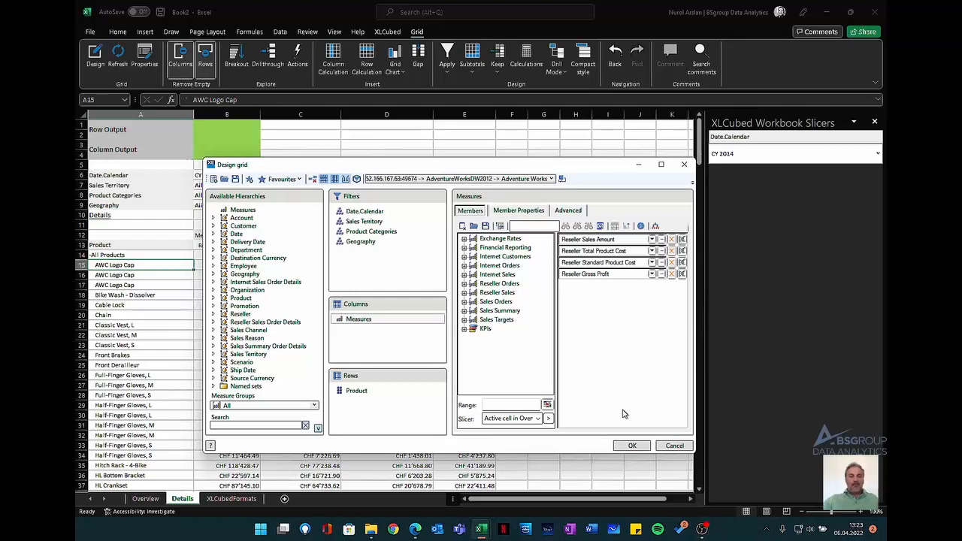
{"action": "left_click", "coordinate": [626, 445]}
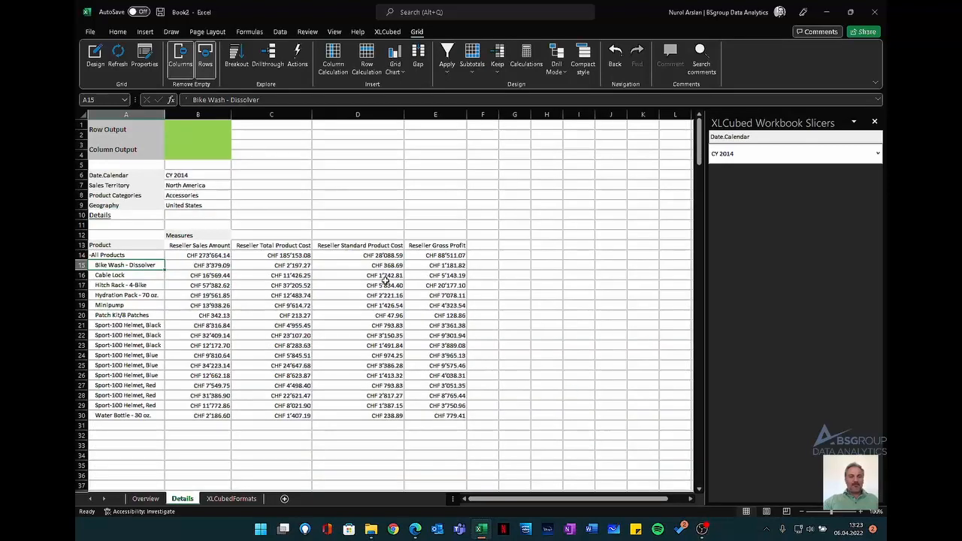
{"action": "left_click_drag", "start_coordinate": [198, 205], "coordinate": [197, 192]}
- Turn on tracking formatting in the interaction properties of the Overview sheet's grid
{"action": "left_click", "coordinate": [146, 498]}
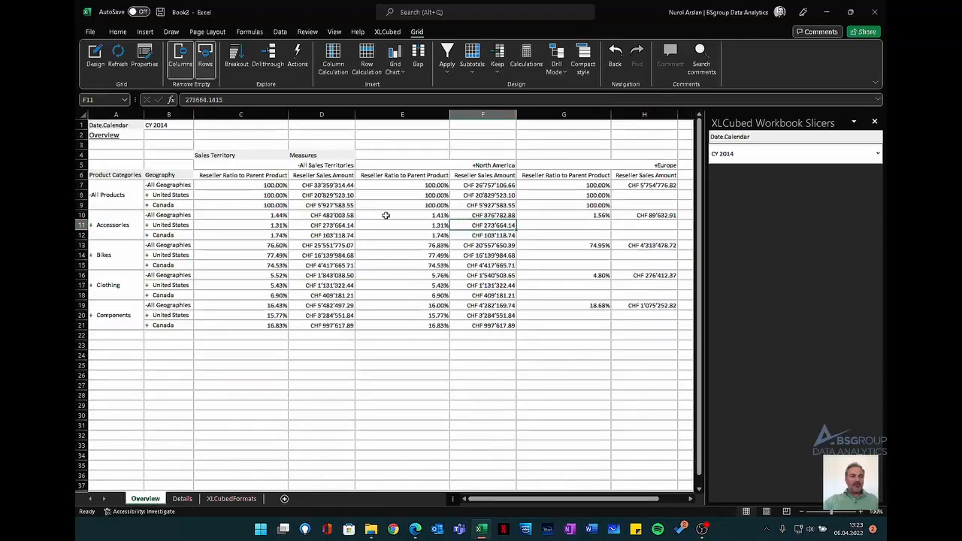
{"action": "left_click", "coordinate": [106, 196]}
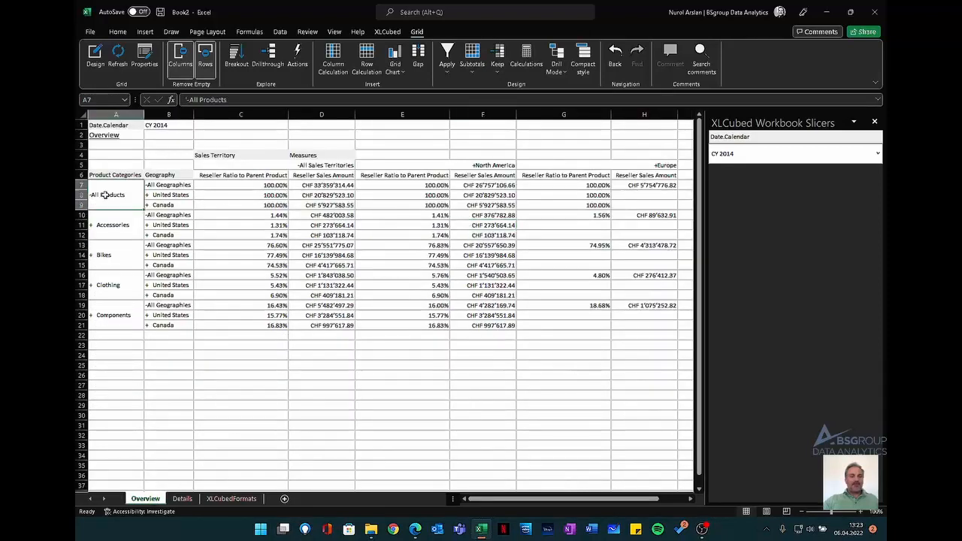
{"action": "left_click", "coordinate": [153, 58]}
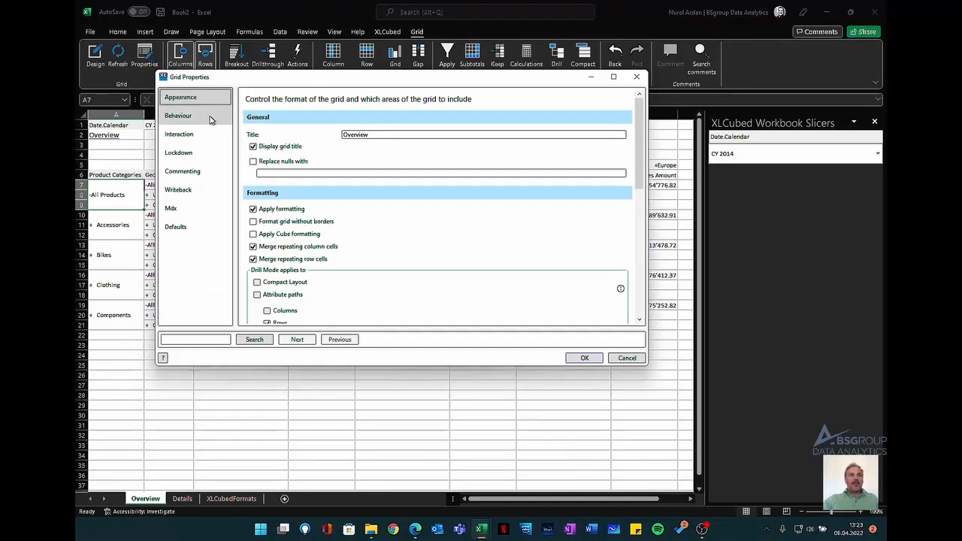
{"action": "left_click", "coordinate": [179, 134]}
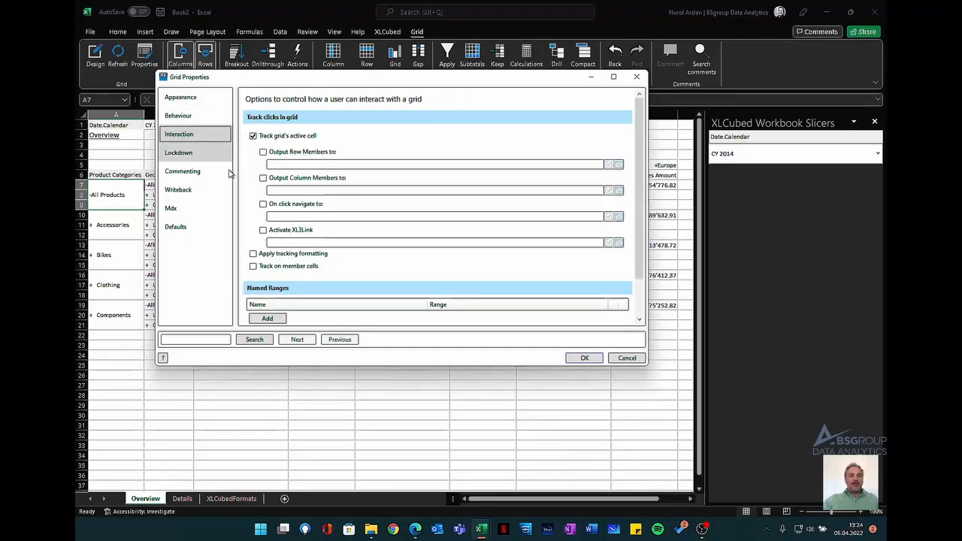
{"action": "left_click", "coordinate": [286, 256]}
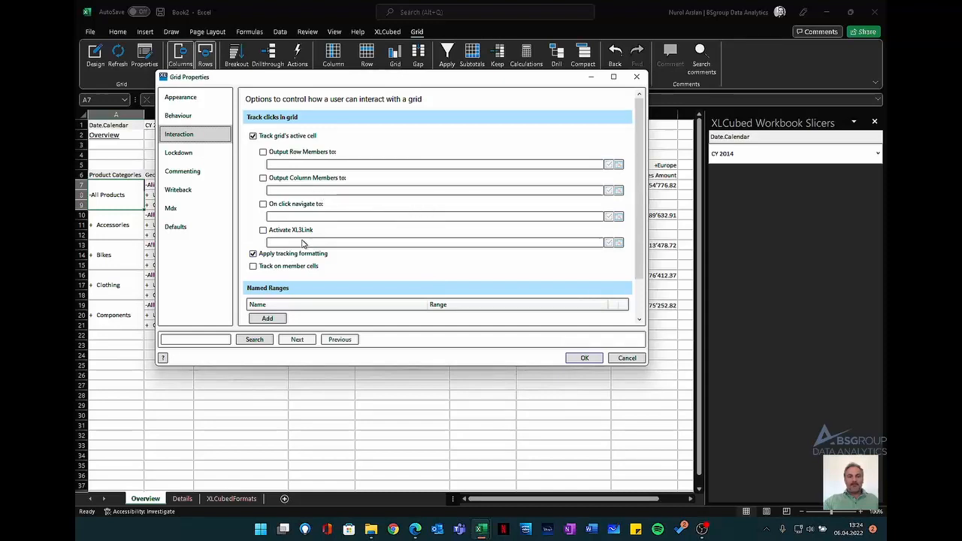
{"action": "left_click", "coordinate": [583, 359]}
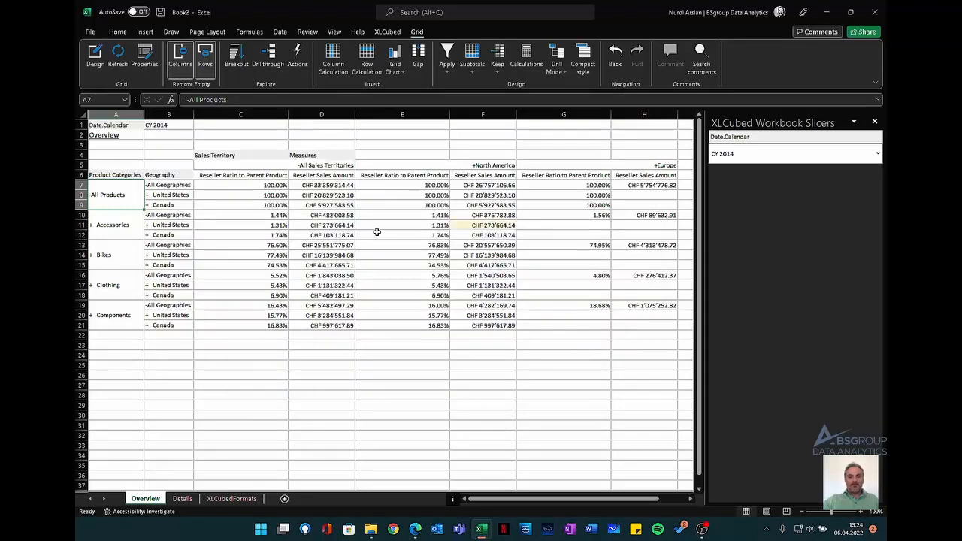
- Fill the Active Cell format on the XLCubedFormats sheet with light blue, and select Overview's North America sales amount for Accessories in Canada
{"action": "left_click", "coordinate": [232, 499]}
{"action": "left_click", "coordinate": [404, 261]}
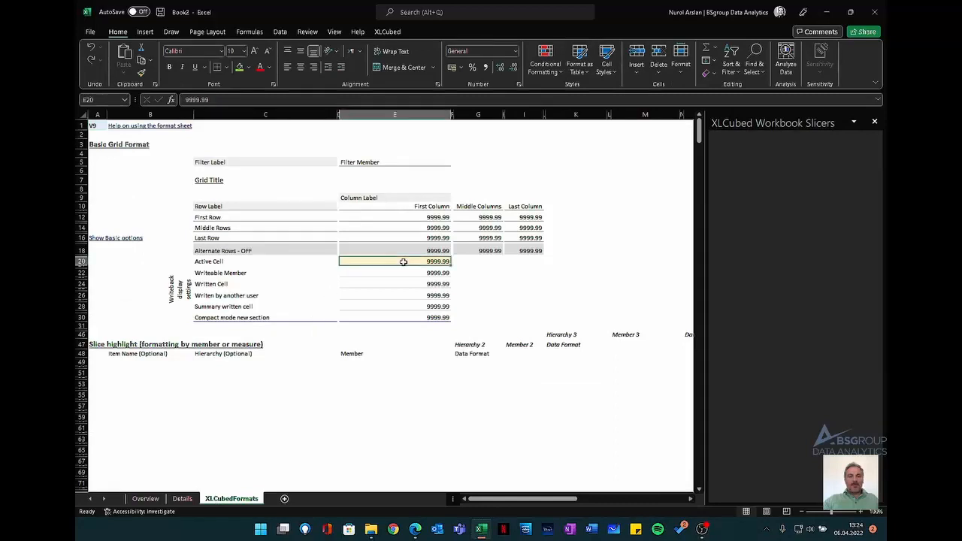
{"action": "left_click", "coordinate": [249, 66]}
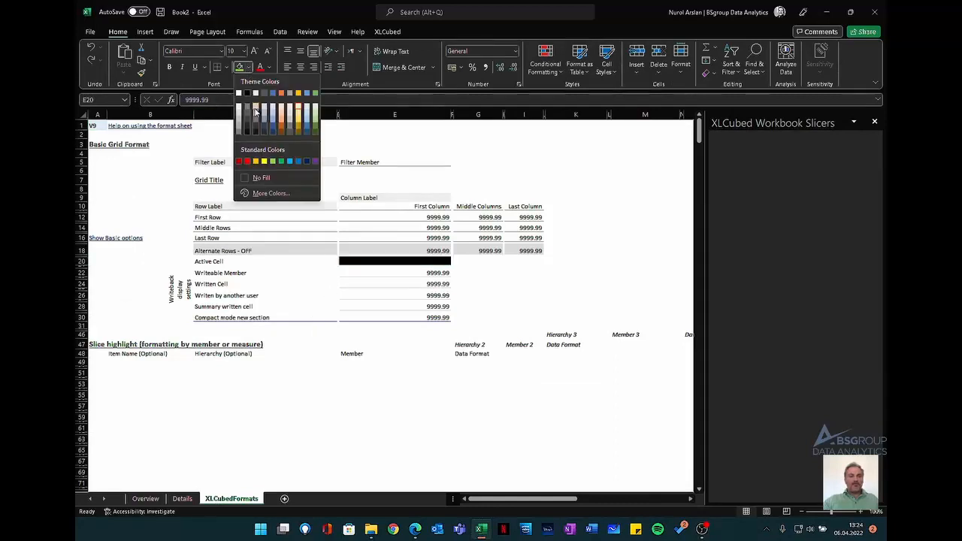
{"action": "left_click", "coordinate": [274, 113]}
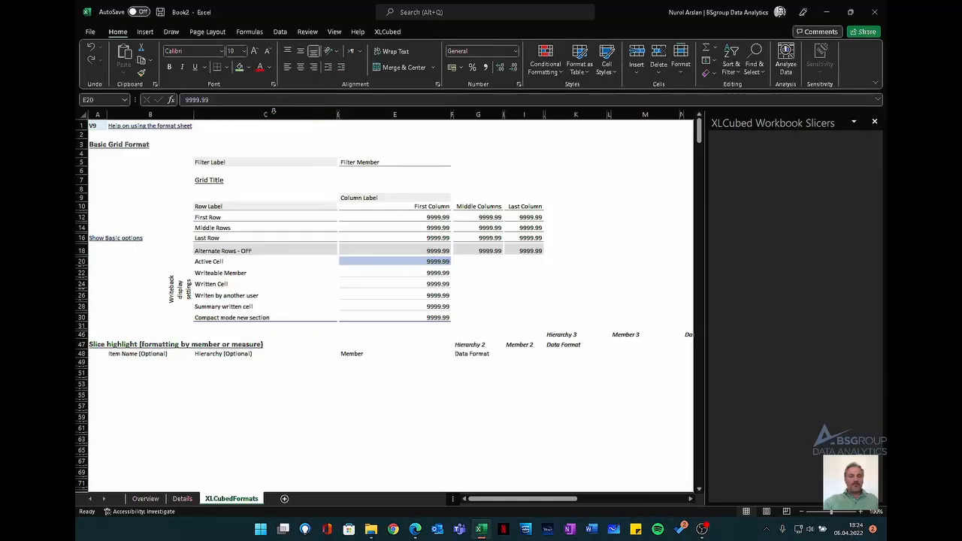
{"action": "left_click", "coordinate": [146, 499]}
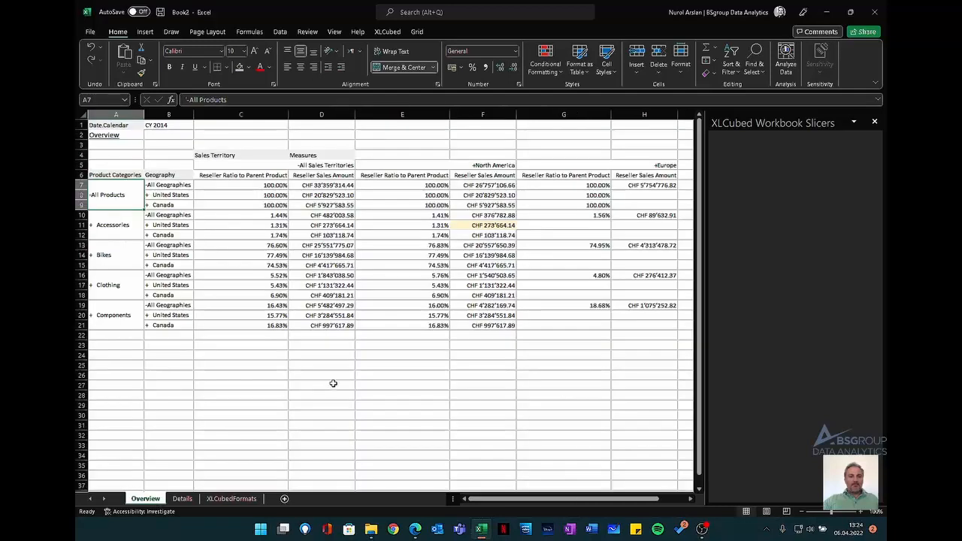
{"action": "left_click", "coordinate": [500, 235]}
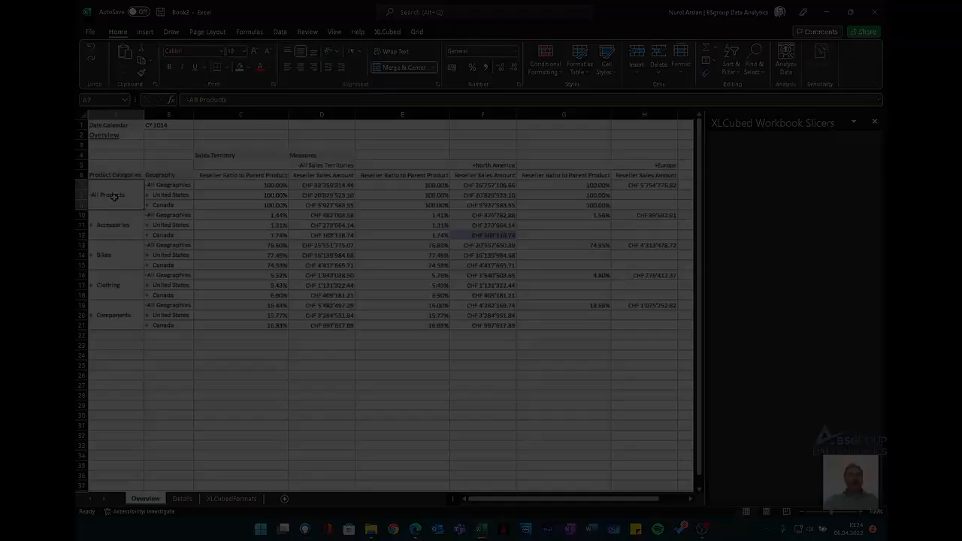
- Set the Overview grid's interaction properties to output row members to Details!$B$1:$B$2
{"action": "left_click", "coordinate": [114, 197]}
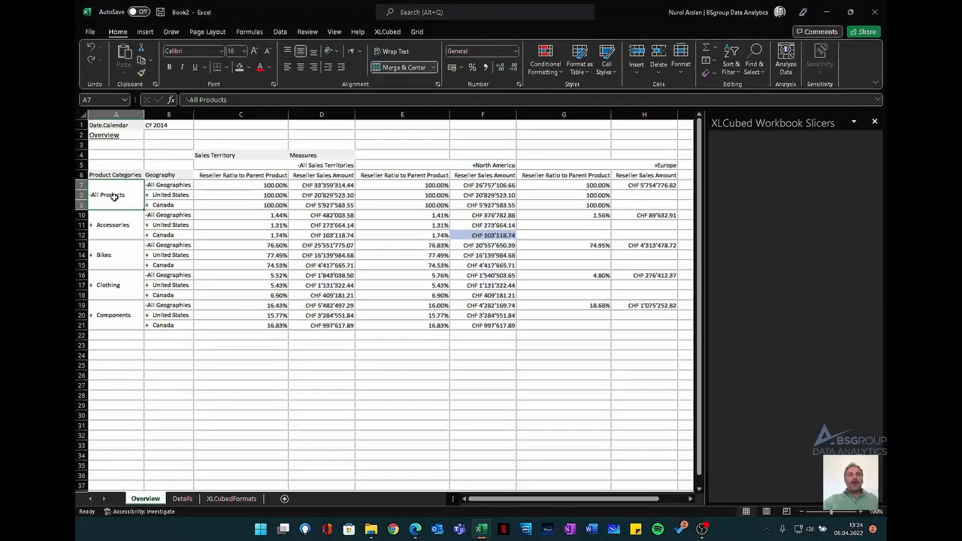
{"action": "left_click", "coordinate": [417, 32]}
{"action": "left_click", "coordinate": [155, 67]}
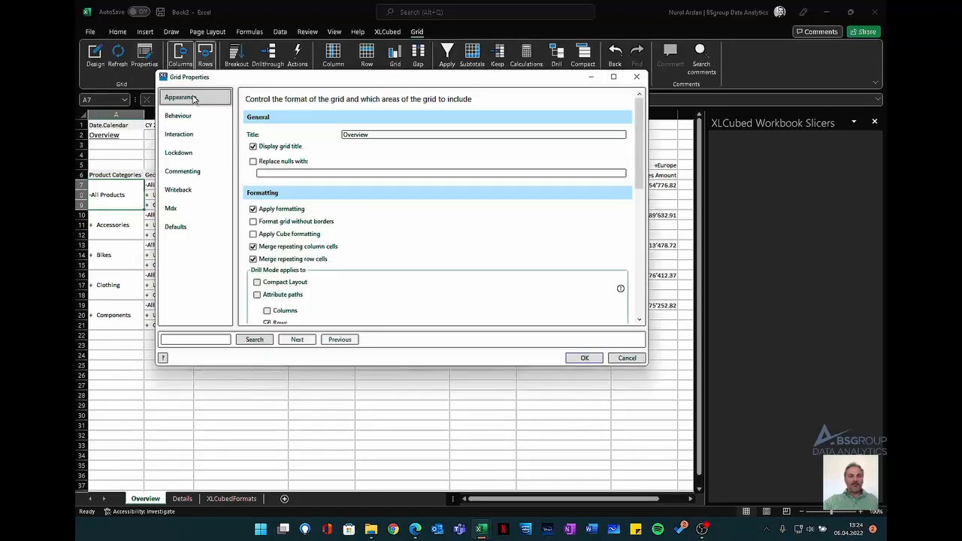
{"action": "left_click", "coordinate": [180, 134]}
{"action": "left_click", "coordinate": [298, 154]}
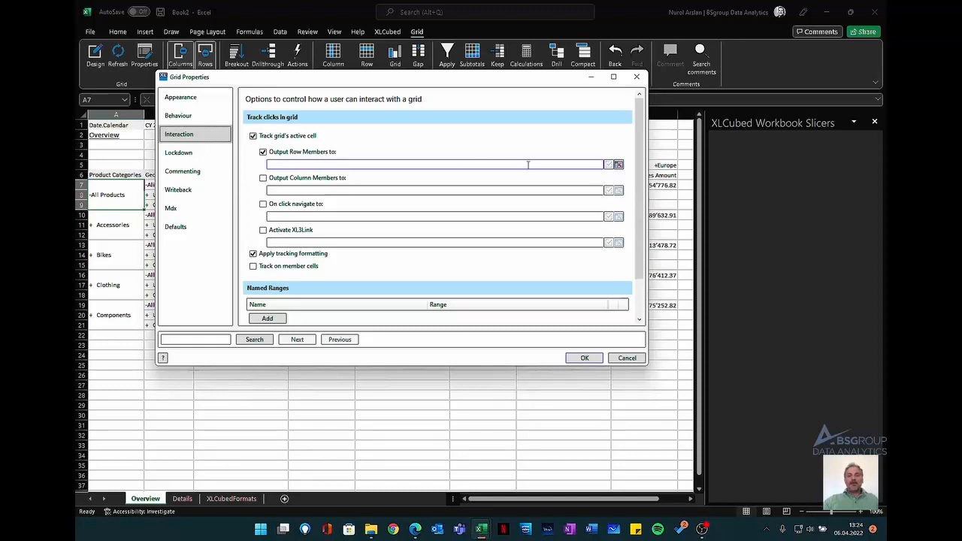
{"action": "left_click", "coordinate": [618, 164]}
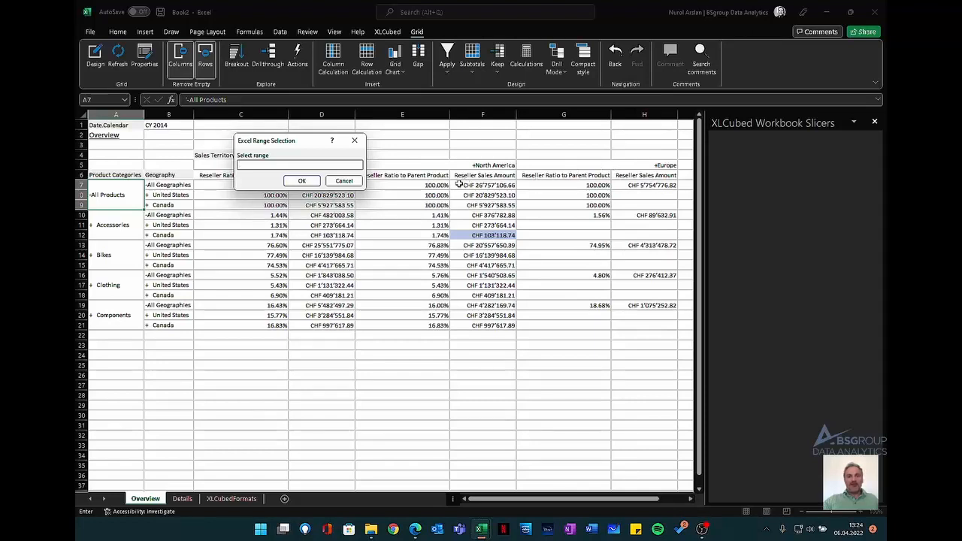
{"action": "left_click_drag", "start_coordinate": [300, 148], "coordinate": [299, 208]}
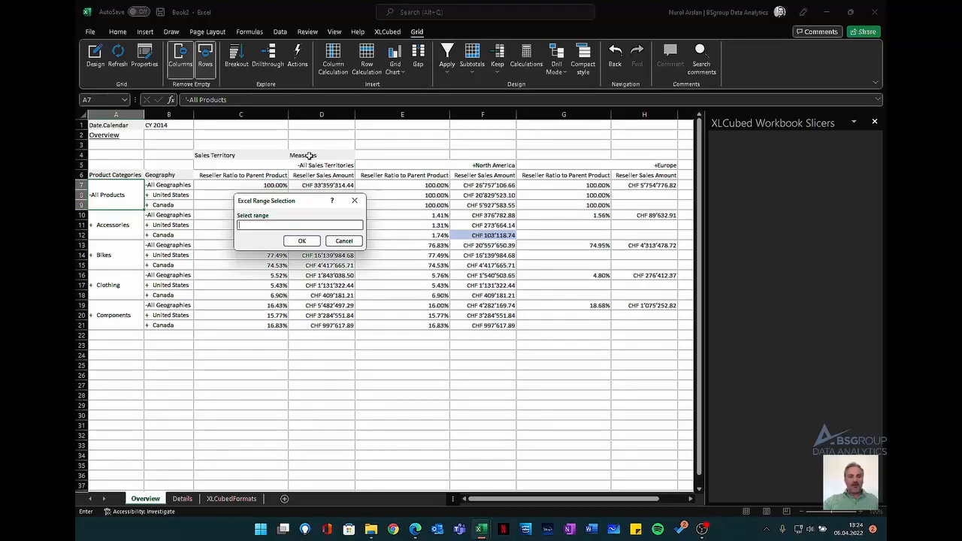
{"action": "left_click", "coordinate": [184, 499]}
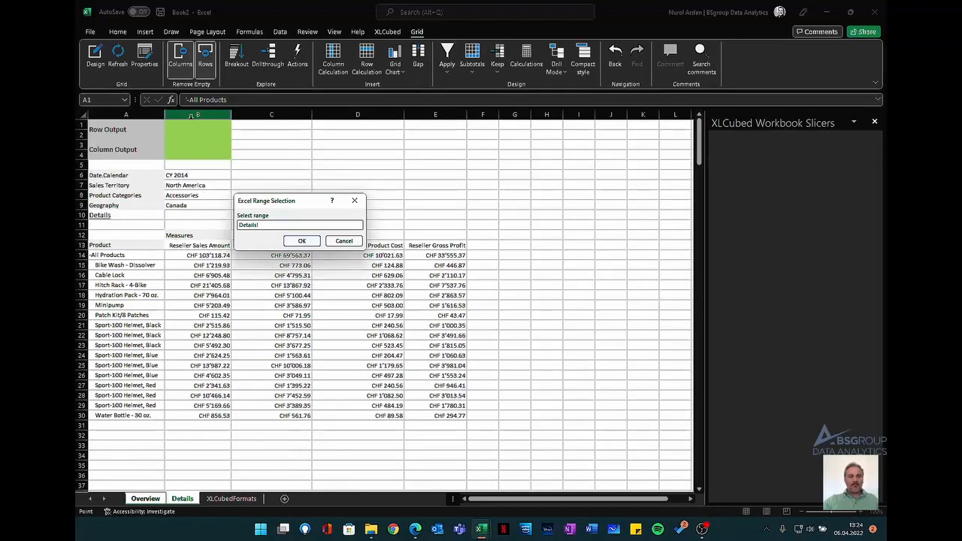
{"action": "left_click_drag", "start_coordinate": [187, 128], "coordinate": [189, 138]}
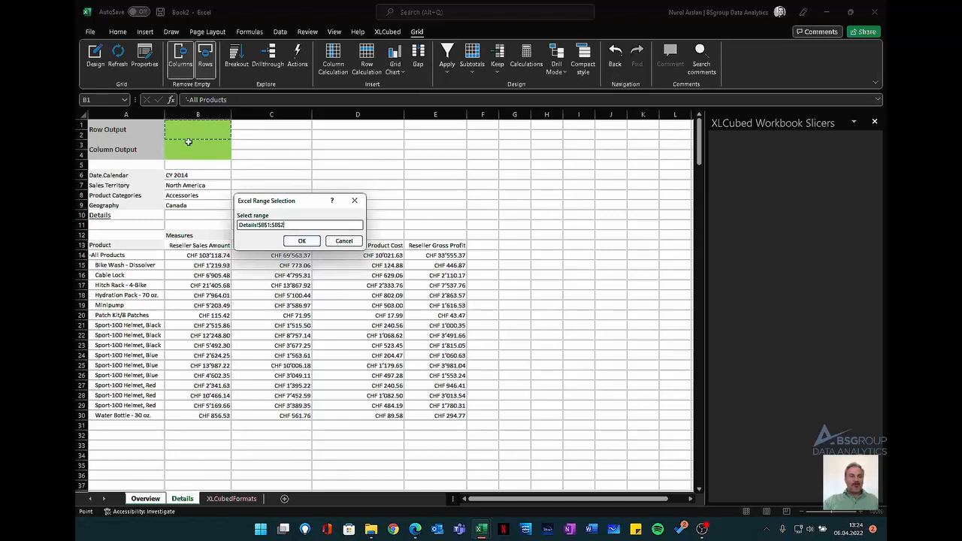
{"action": "left_click", "coordinate": [302, 241]}
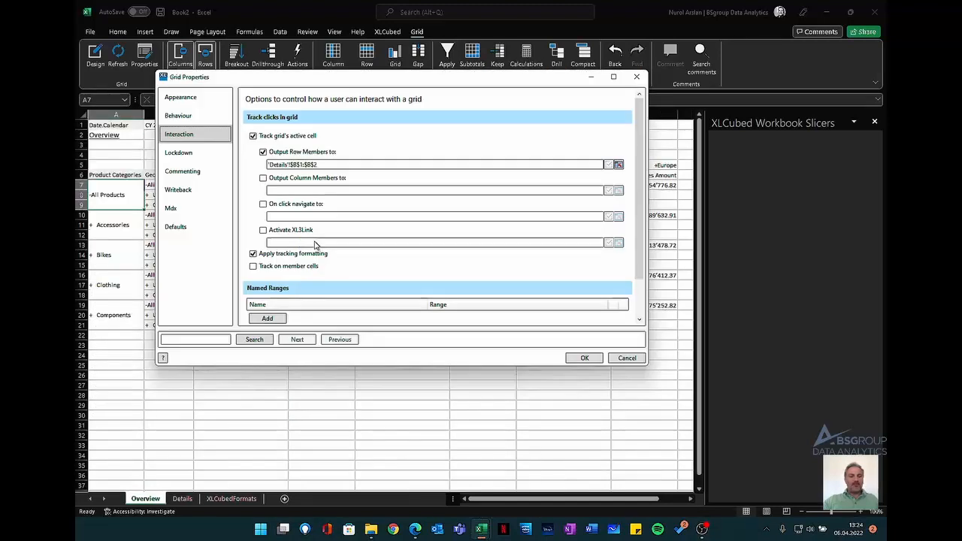
- Output the Overview grid's column members to Details!$B$3:$B$4 in its interaction properties
{"action": "left_click", "coordinate": [289, 179]}
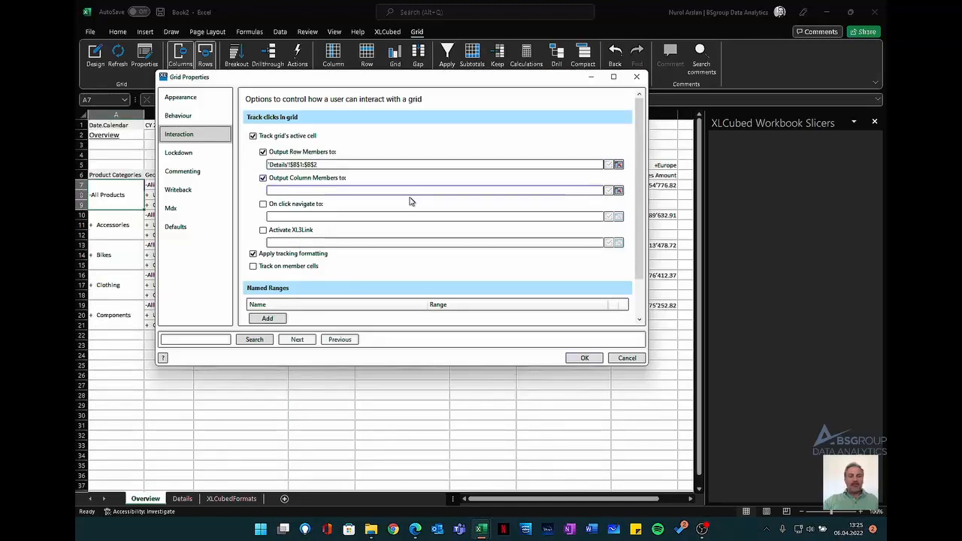
{"action": "left_click", "coordinate": [618, 190]}
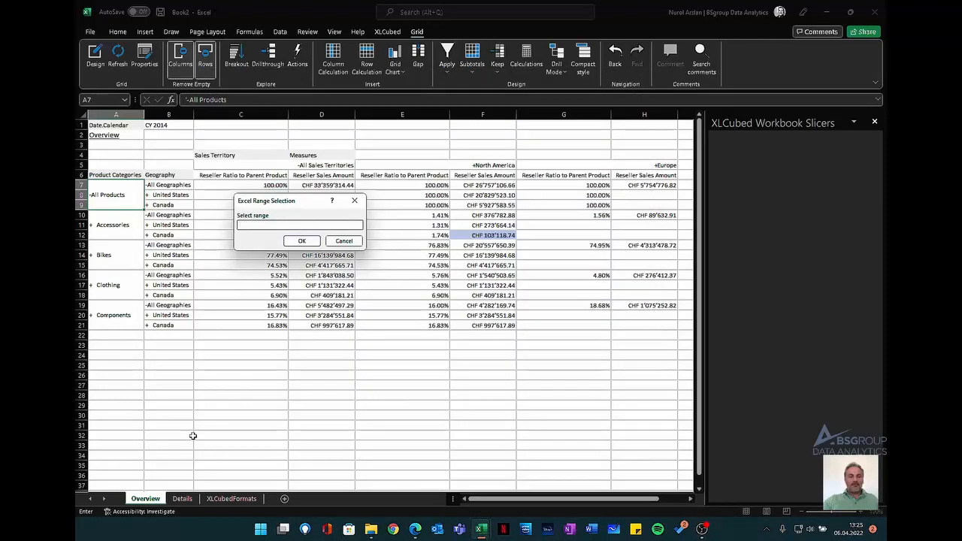
{"action": "left_click", "coordinate": [182, 498]}
{"action": "left_click", "coordinate": [182, 144]}
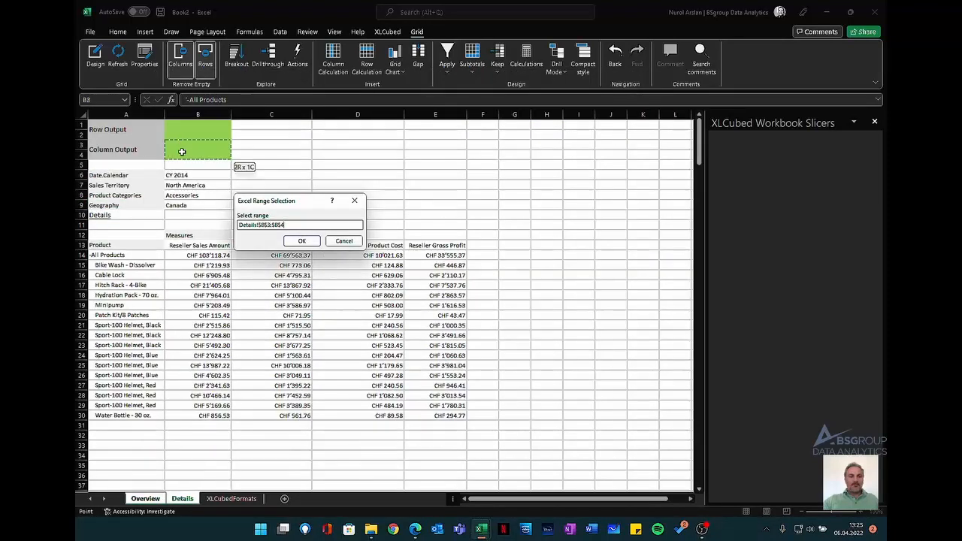
{"action": "left_click", "coordinate": [298, 242]}
- Set on-click navigation to Details!$A$6, apply the properties, and test it with North America's Clothing sales amount for All Geographies
{"action": "left_click", "coordinate": [287, 205]}
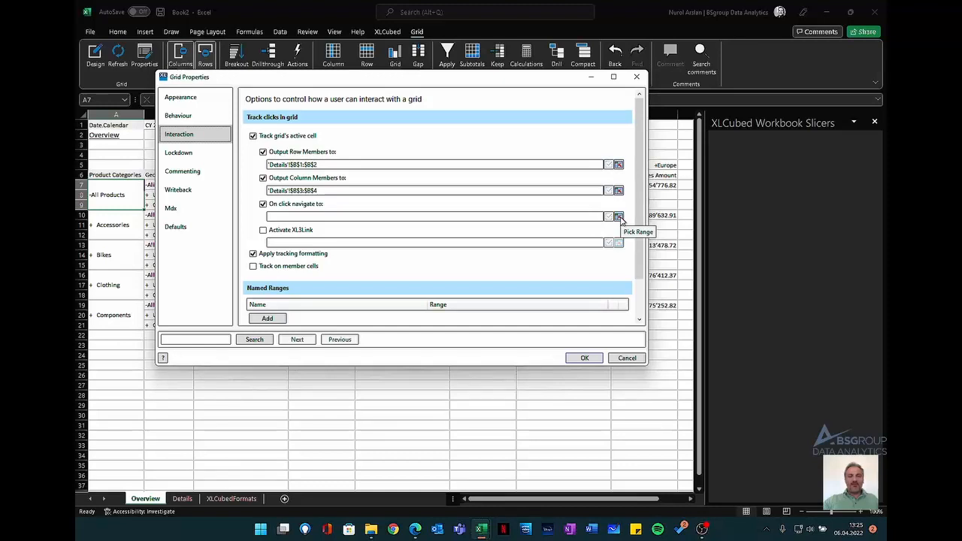
{"action": "left_click", "coordinate": [619, 217]}
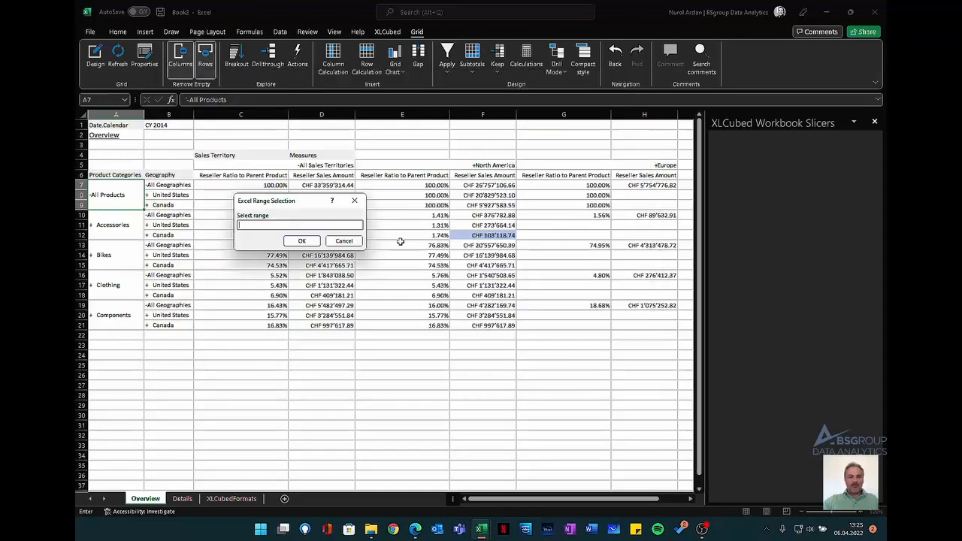
{"action": "left_click", "coordinate": [182, 498]}
{"action": "left_click", "coordinate": [115, 175]}
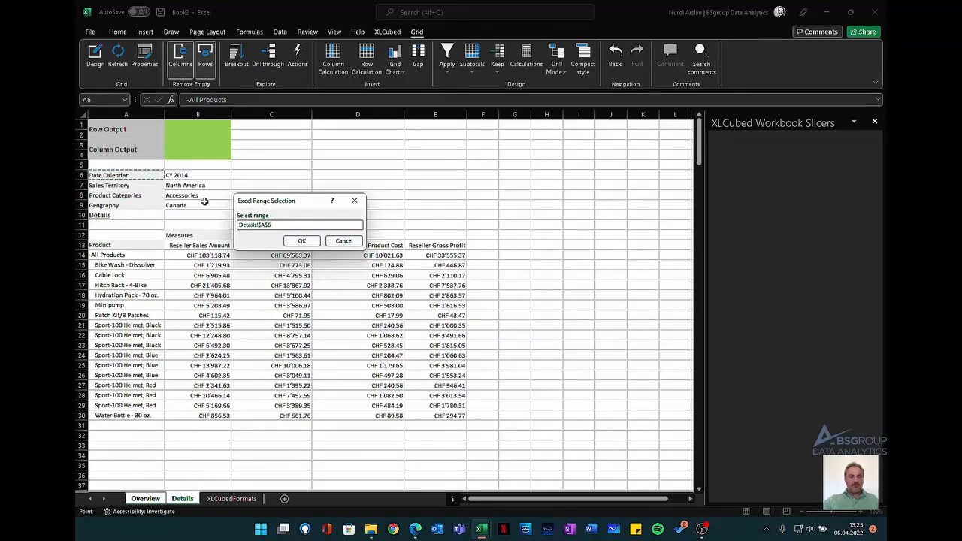
{"action": "left_click", "coordinate": [304, 241]}
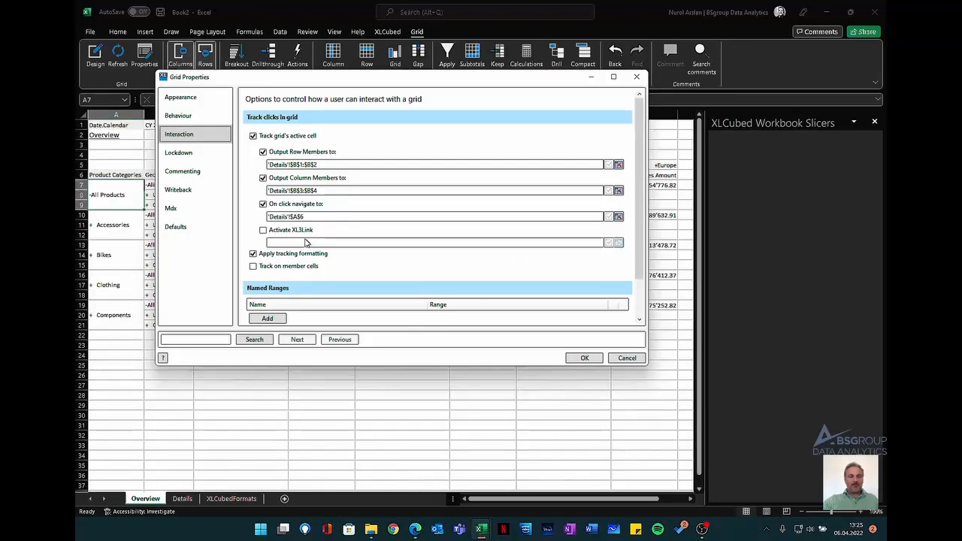
{"action": "left_click", "coordinate": [584, 359]}
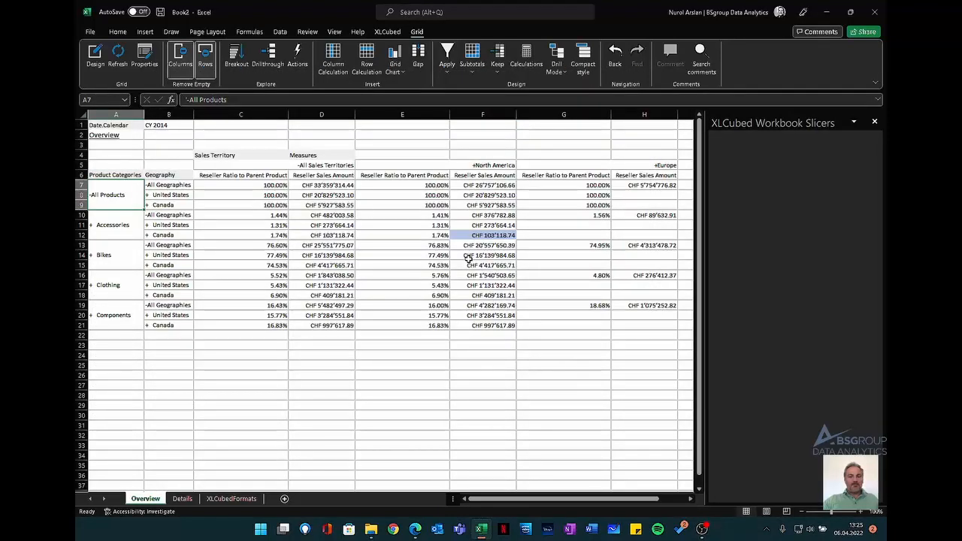
{"action": "left_click", "coordinate": [494, 275]}
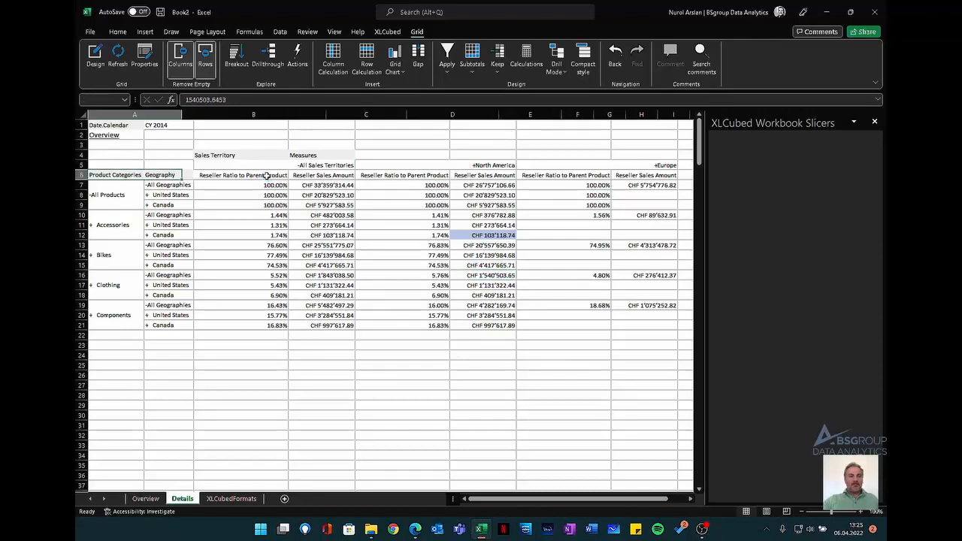
- Start an XL3Link in cell C1 of the Details sheet with Overview!$A$1 as its link target
{"action": "left_click", "coordinate": [343, 127]}
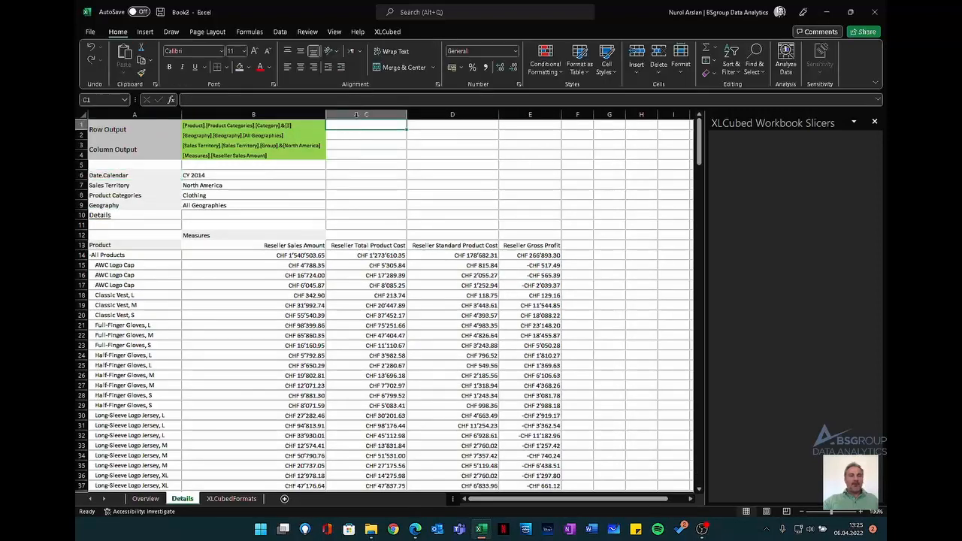
{"action": "left_click", "coordinate": [387, 31]}
{"action": "left_click", "coordinate": [348, 68]}
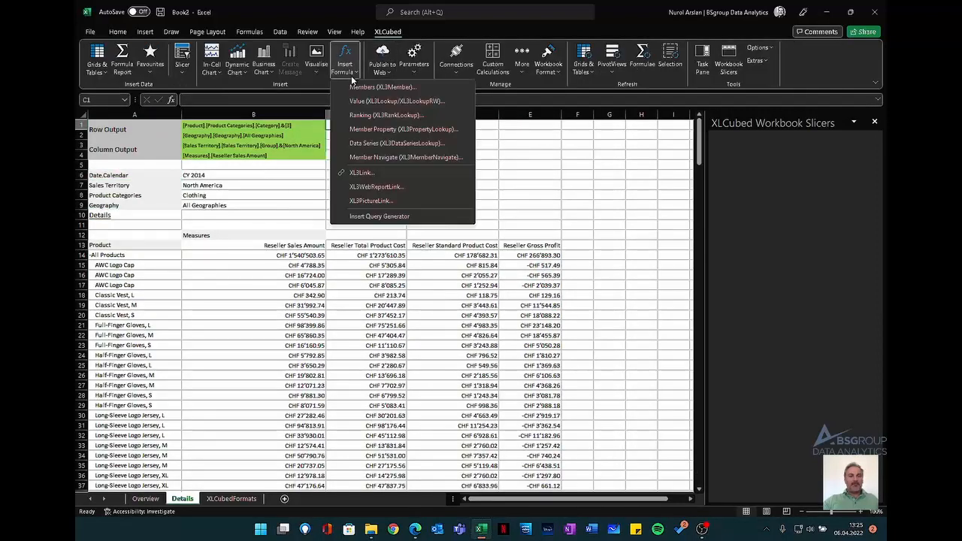
{"action": "left_click", "coordinate": [375, 173]}
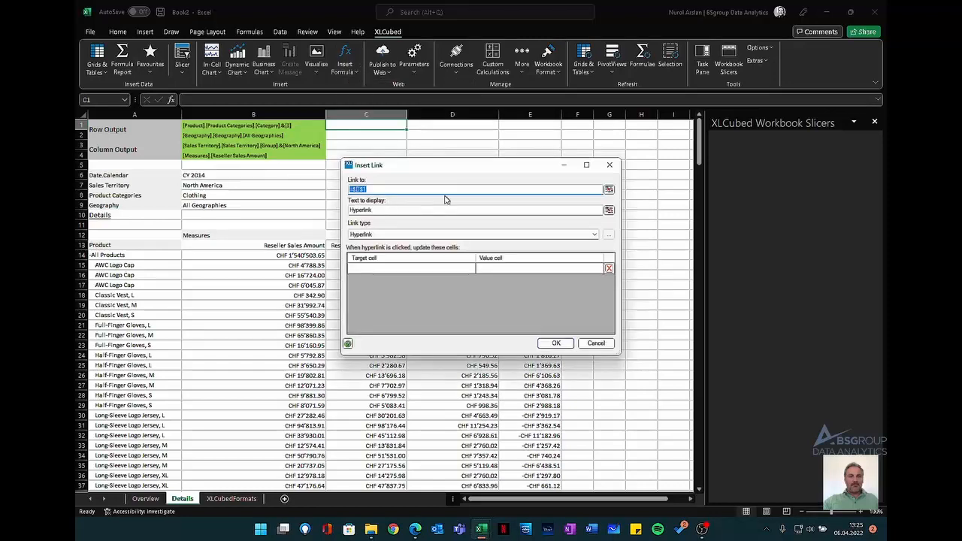
{"action": "left_click", "coordinate": [609, 190]}
{"action": "left_click", "coordinate": [145, 499]}
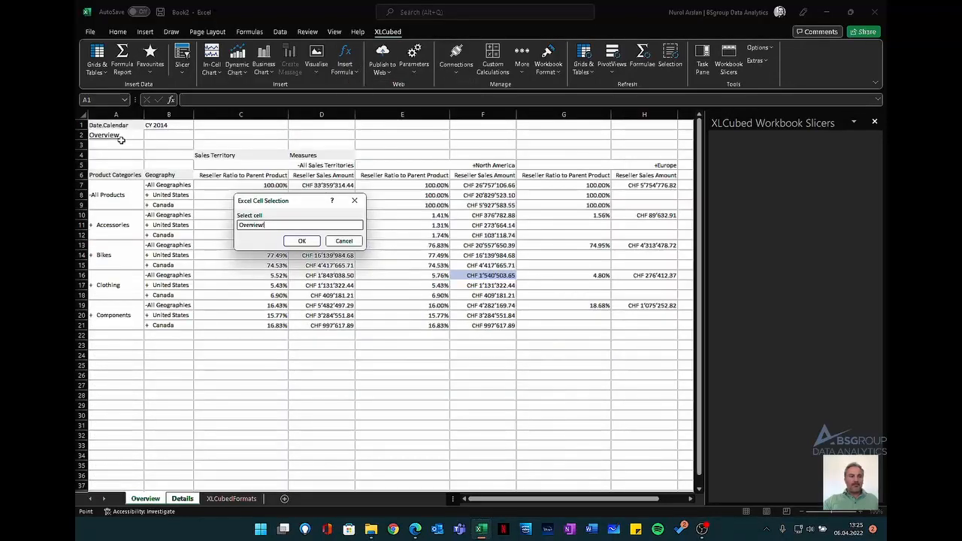
{"action": "left_click", "coordinate": [111, 126]}
{"action": "left_click", "coordinate": [301, 241]}
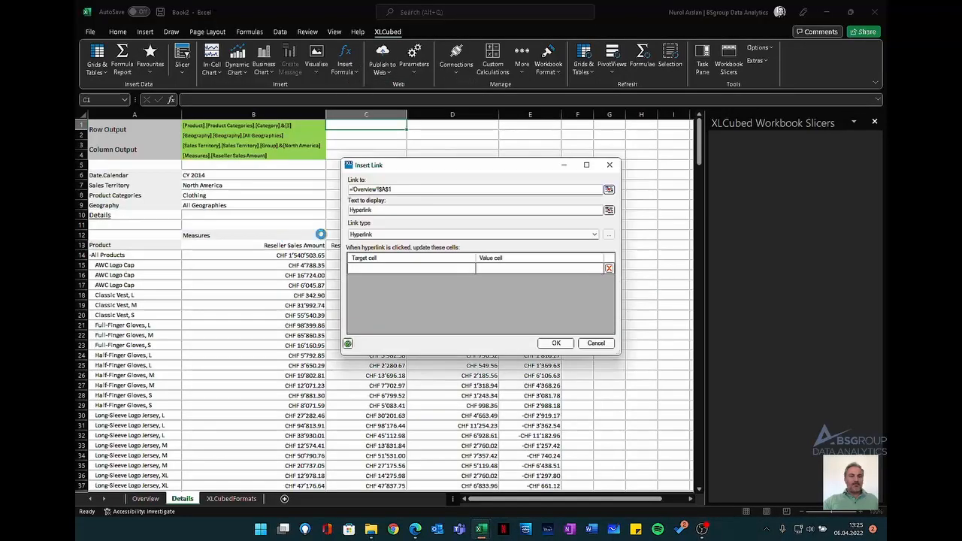
- Set the link's display text to "Overview" and insert the link
{"action": "double_click", "coordinate": [381, 210]}
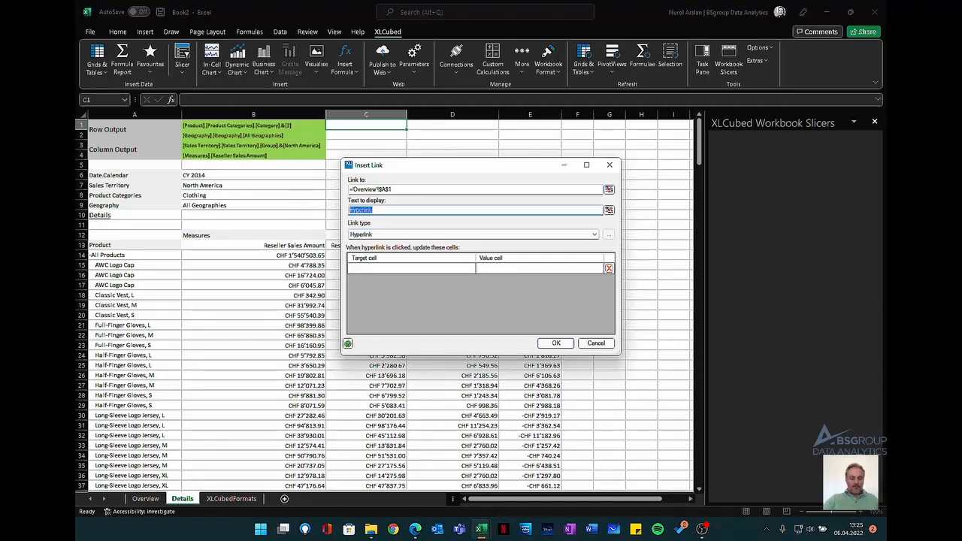
{"action": "type", "text": "Overview"}
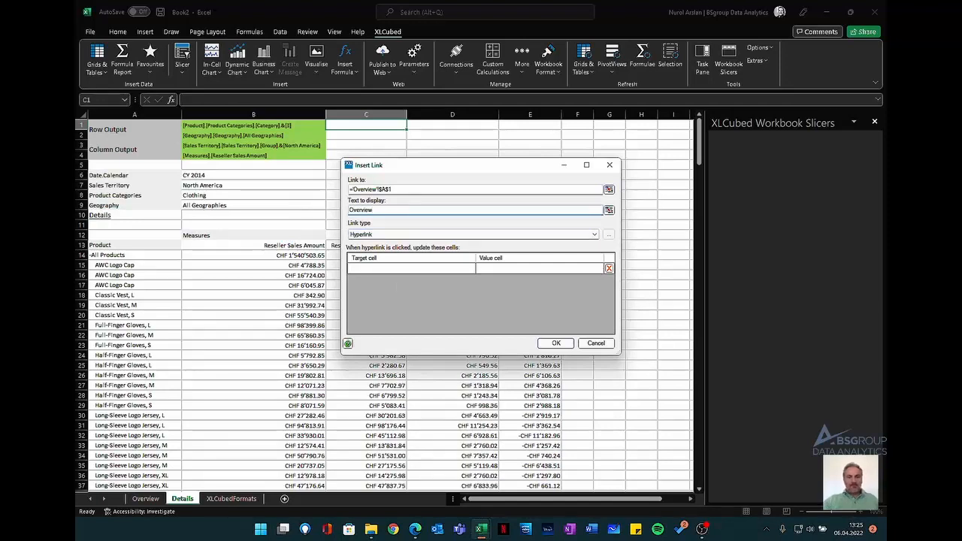
{"action": "left_click", "coordinate": [549, 343]}
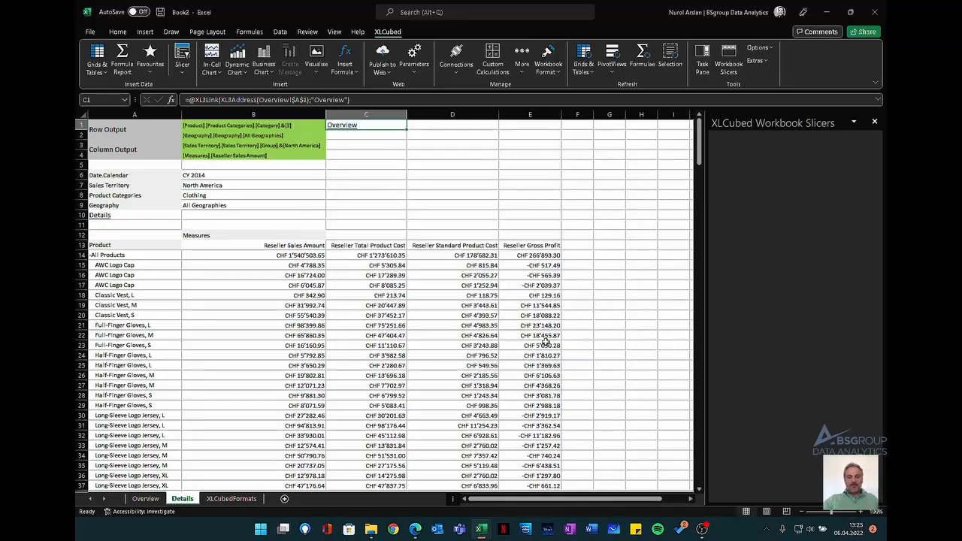
- Follow the new link to the Overview sheet and select Europe's Components sales amount for All Geographies
{"action": "left_click", "coordinate": [350, 131]}
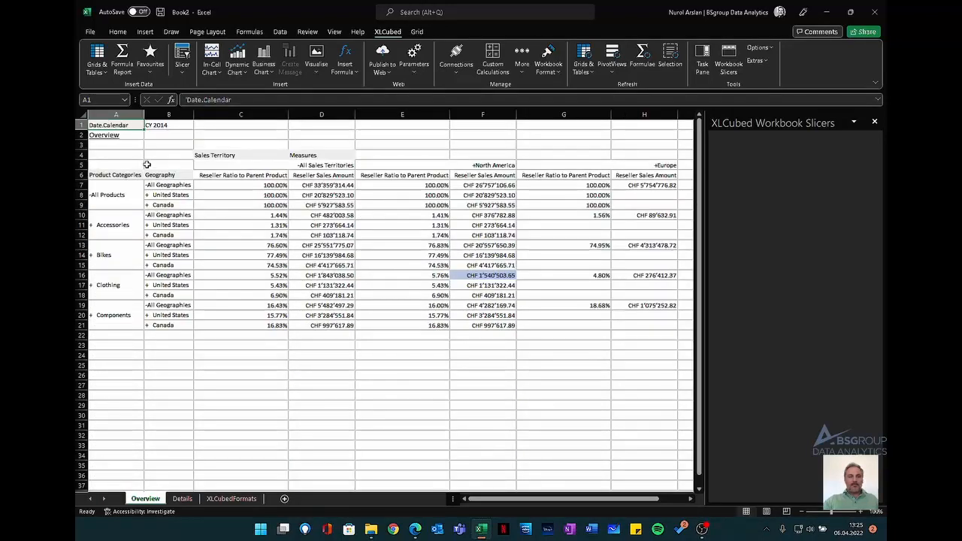
{"action": "left_click", "coordinate": [651, 306]}
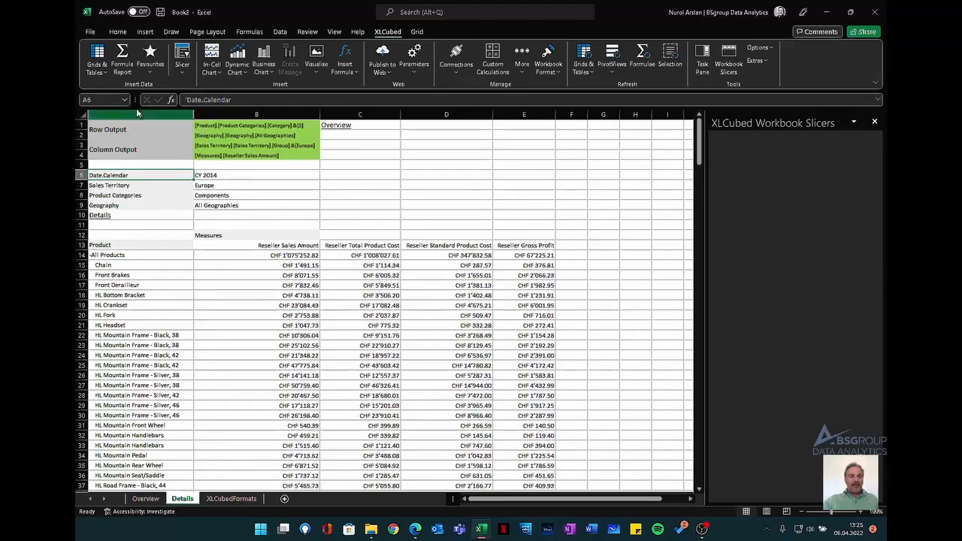
- Open the Details grid's design and replace the Sales Territory filter's active-cell link with the range Details!$B$3
{"action": "left_click", "coordinate": [97, 54]}
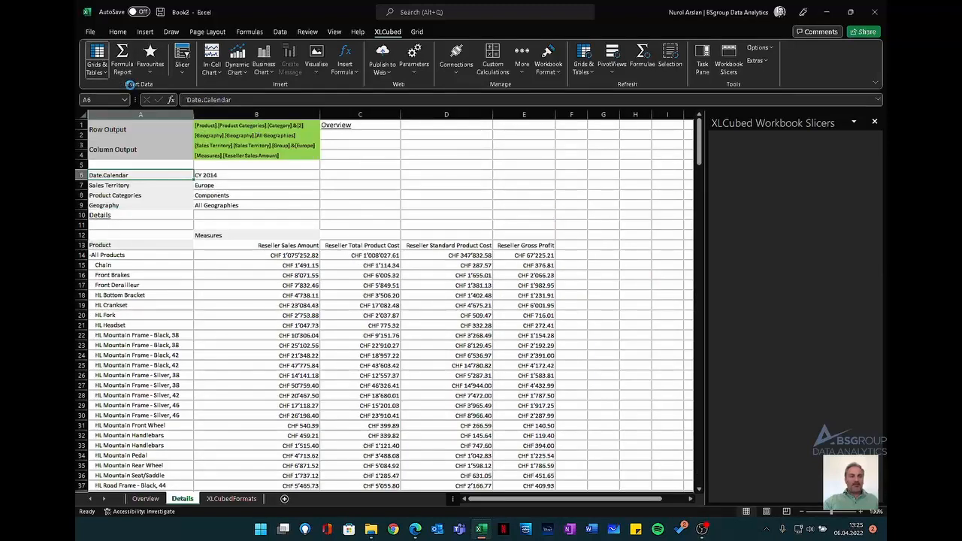
{"action": "left_click", "coordinate": [363, 221]}
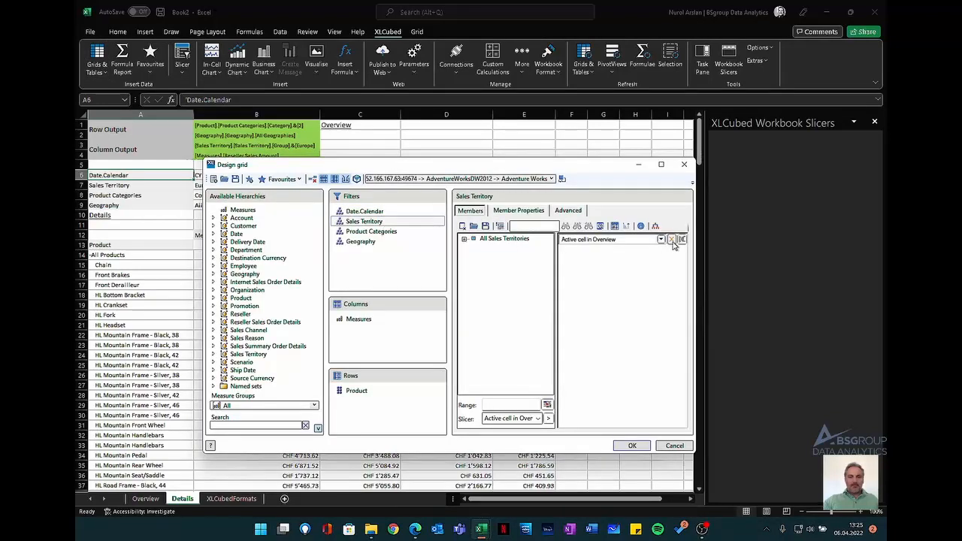
{"action": "left_click", "coordinate": [547, 405]}
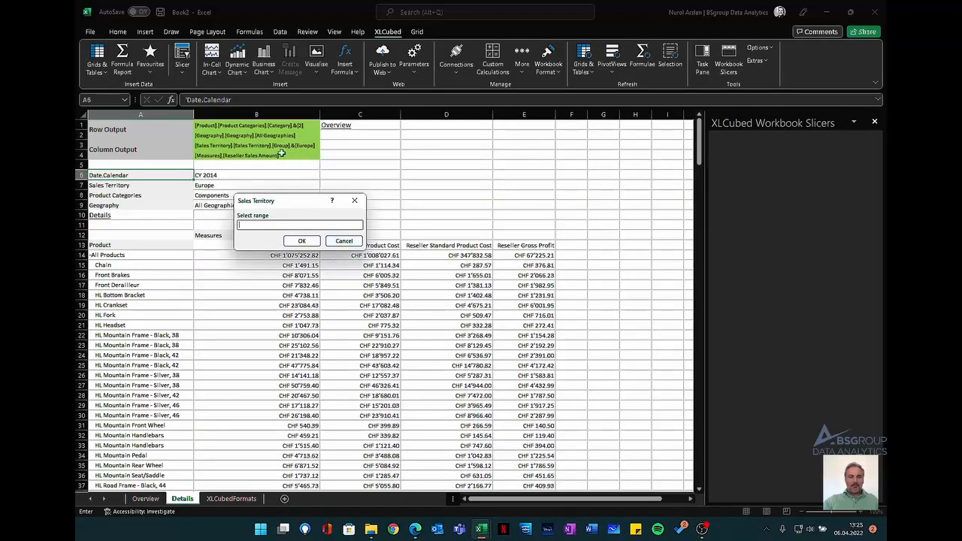
{"action": "left_click", "coordinate": [242, 146]}
{"action": "left_click", "coordinate": [301, 240]}
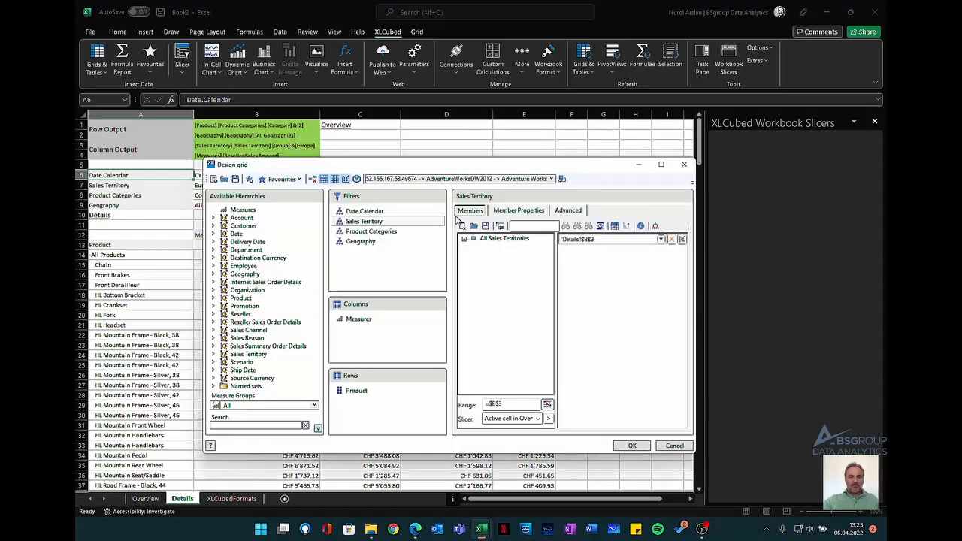
- Drive the Product Categories filter from the range Details!$B$1 instead of the active cell in Overview
{"action": "left_click", "coordinate": [397, 234]}
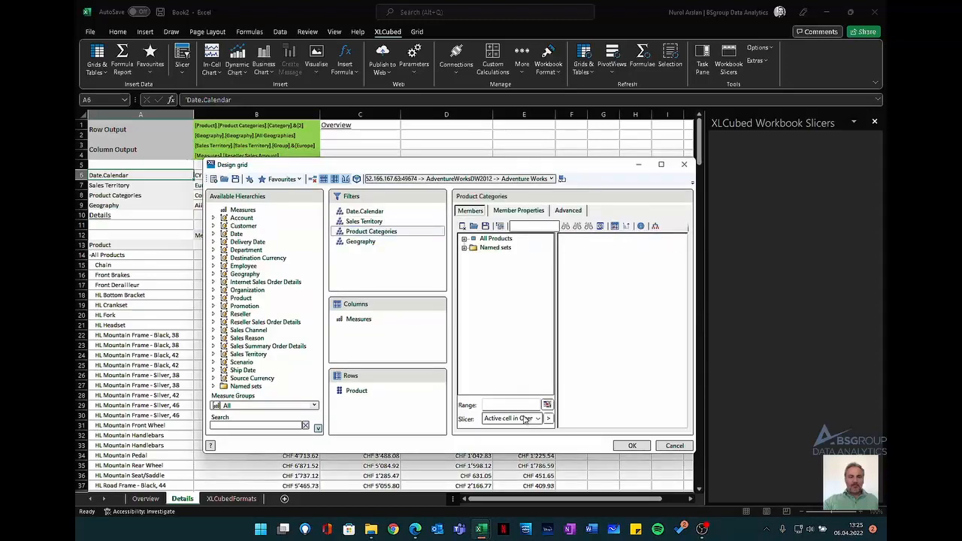
{"action": "left_click", "coordinate": [547, 405]}
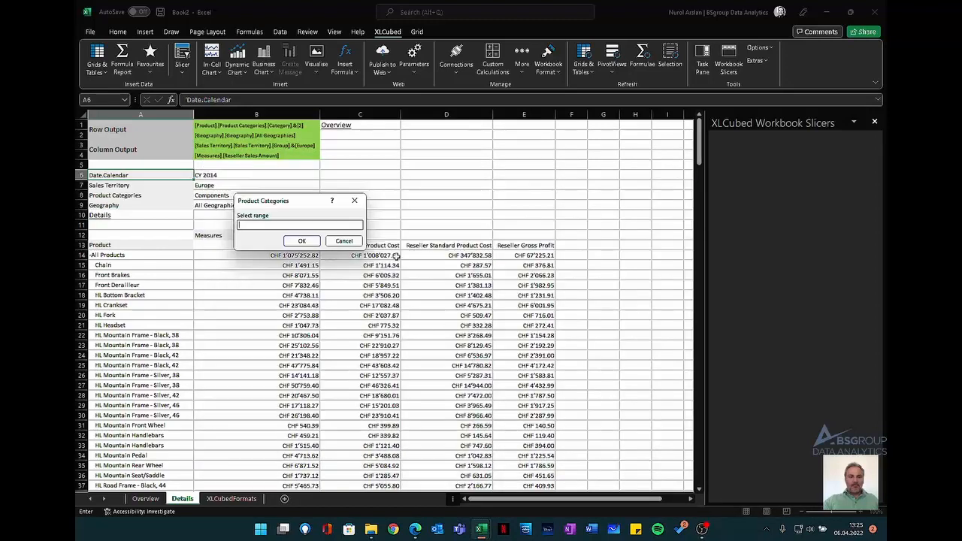
{"action": "left_click", "coordinate": [257, 125]}
{"action": "left_click", "coordinate": [301, 242]}
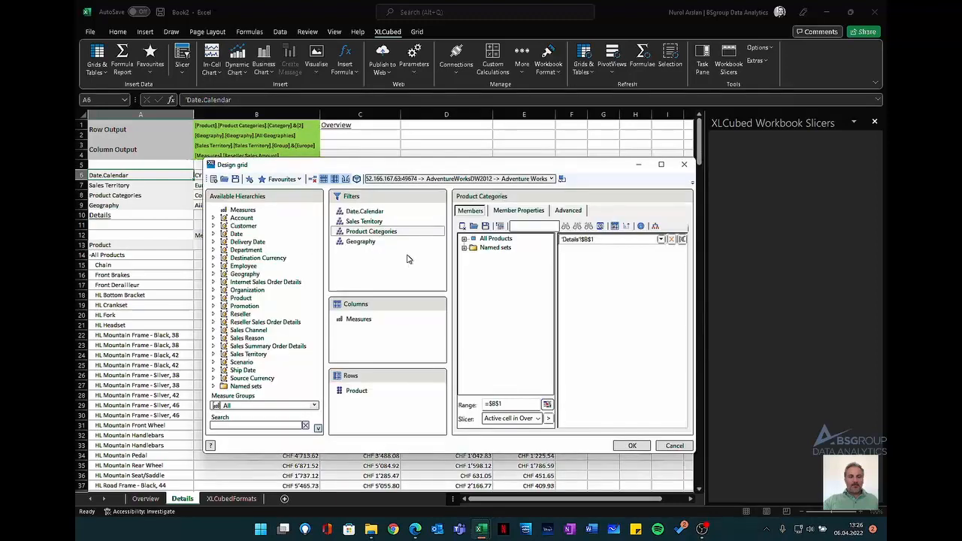
- Replace the Geography filter's active-cell link with the range Details!$B$2 and apply the grid design
{"action": "left_click", "coordinate": [387, 242]}
{"action": "left_click", "coordinate": [672, 240]}
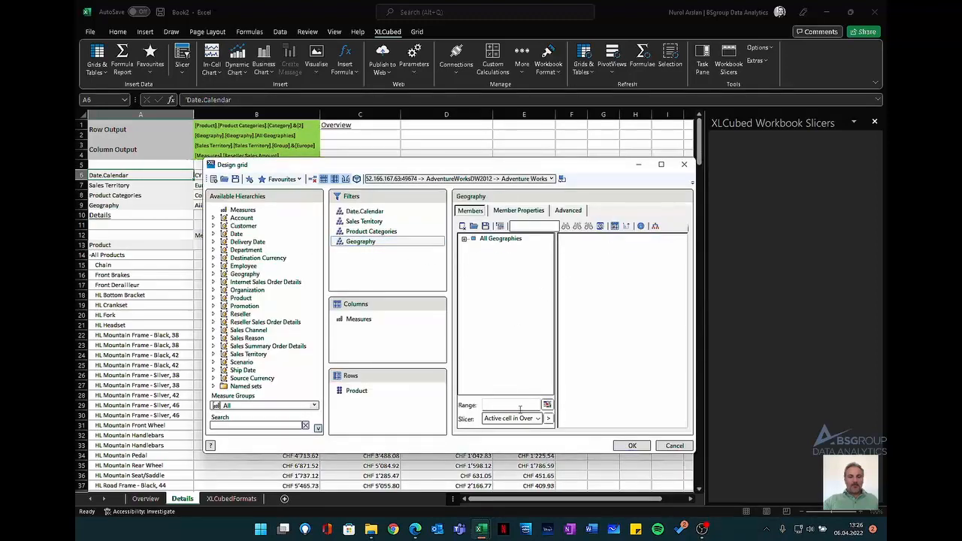
{"action": "left_click", "coordinate": [547, 405]}
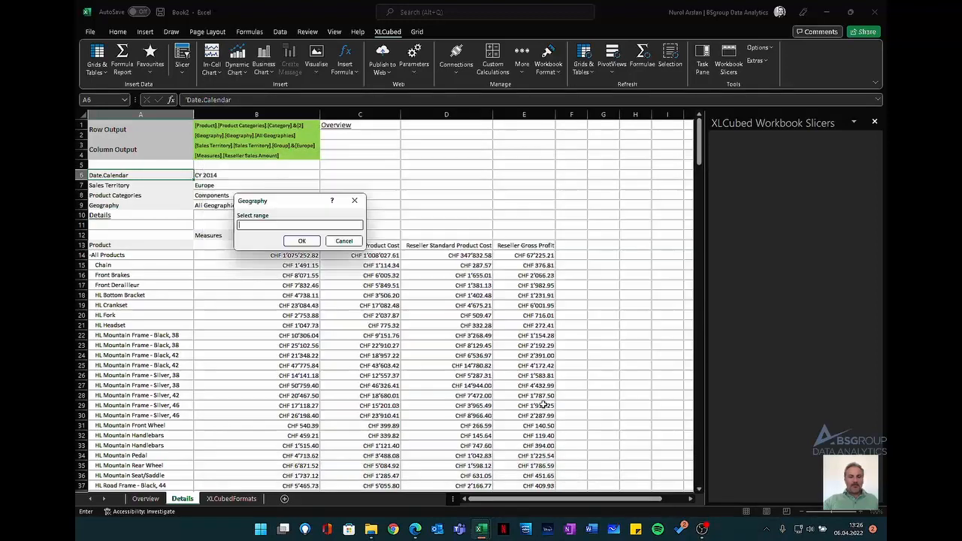
{"action": "left_click", "coordinate": [242, 136]}
{"action": "left_click", "coordinate": [301, 241]}
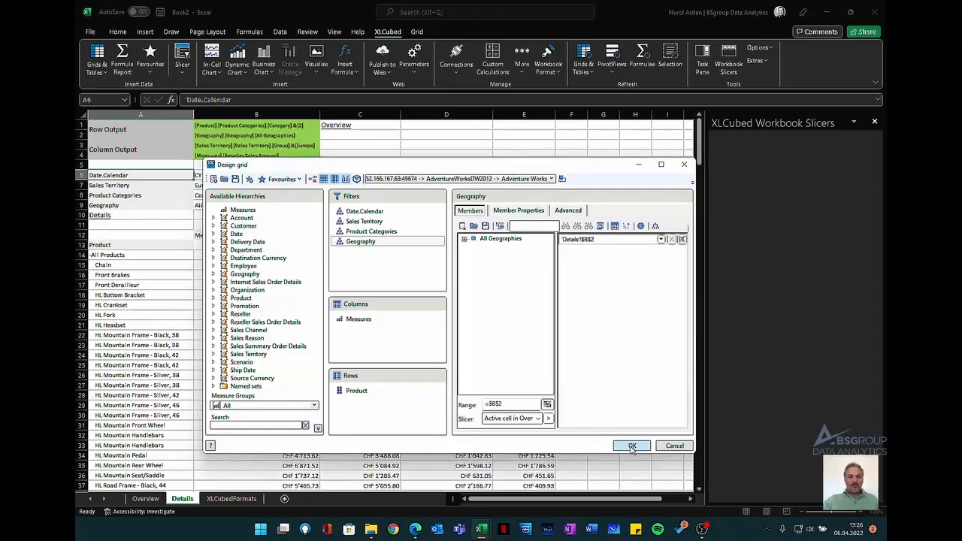
{"action": "left_click", "coordinate": [630, 446]}
- Return to the Overview sheet and select the All Sales Territories sales amount for Clothing in Canada
{"action": "left_click", "coordinate": [147, 498]}
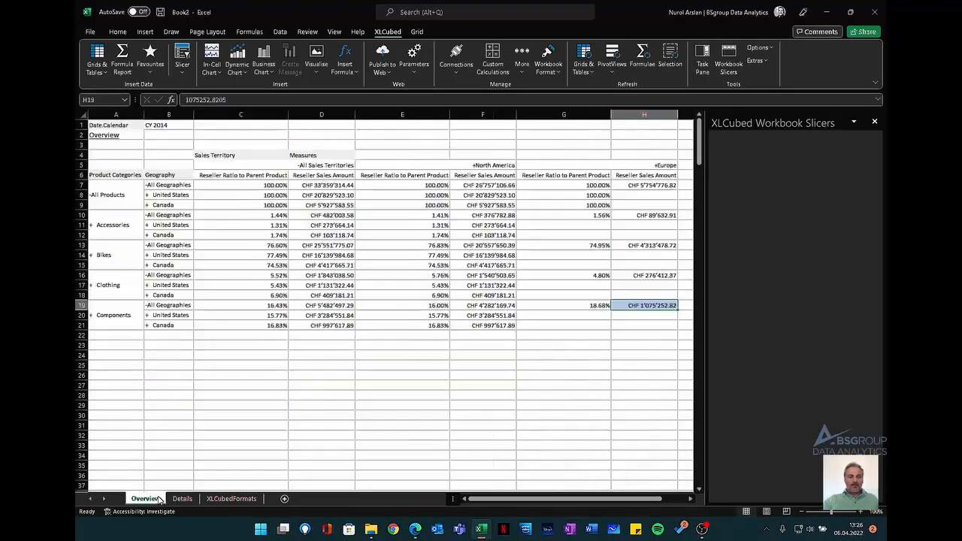
{"action": "left_click", "coordinate": [346, 296]}
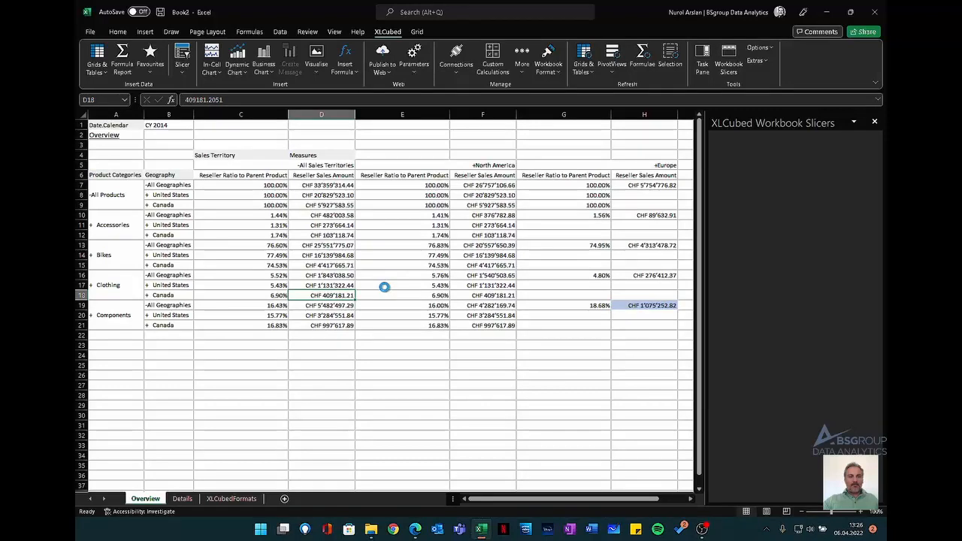